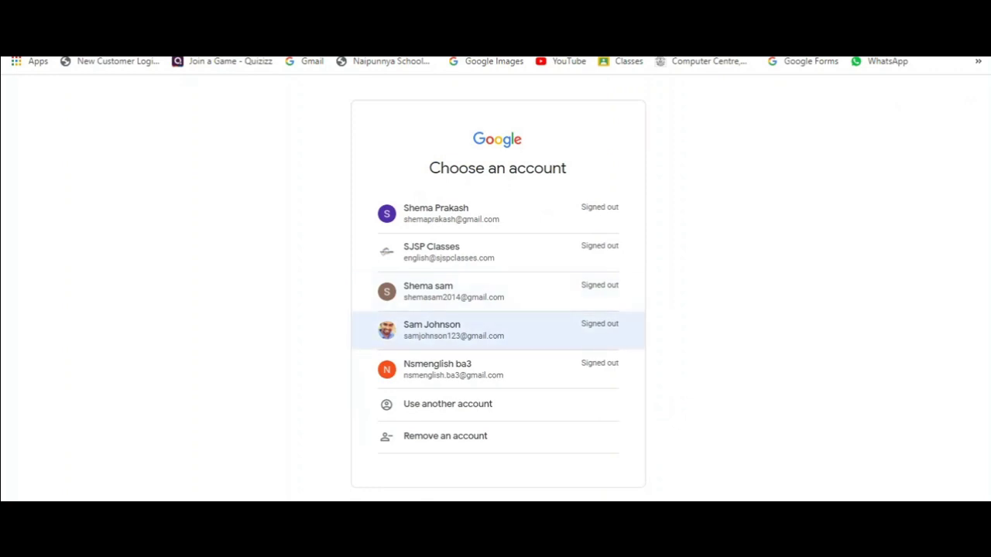
Sign in to Google with the fourth listed account by entering the account password
{"action": "left_click", "coordinate": [453, 330]}
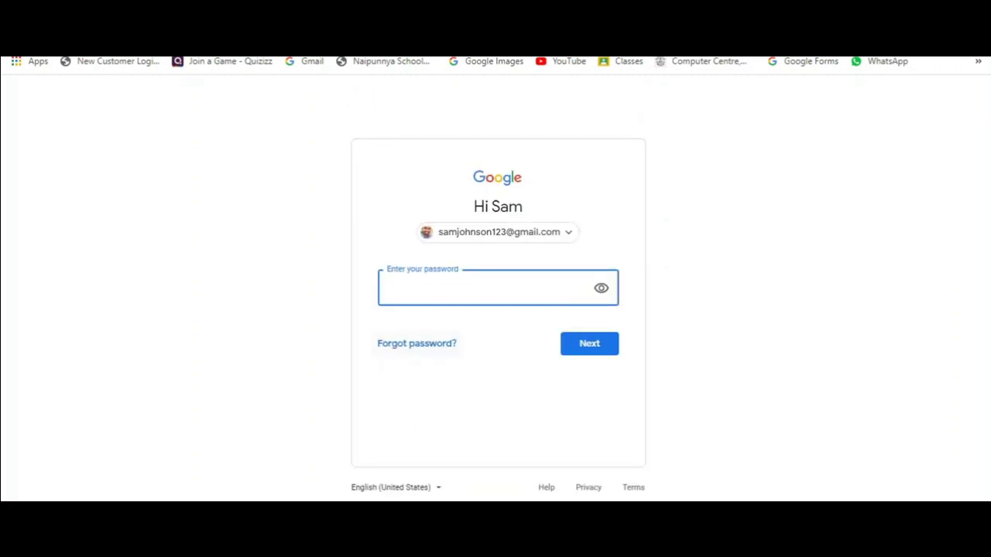
{"action": "type", "text": "•••••••••••"}
{"action": "key", "text": "Return"}
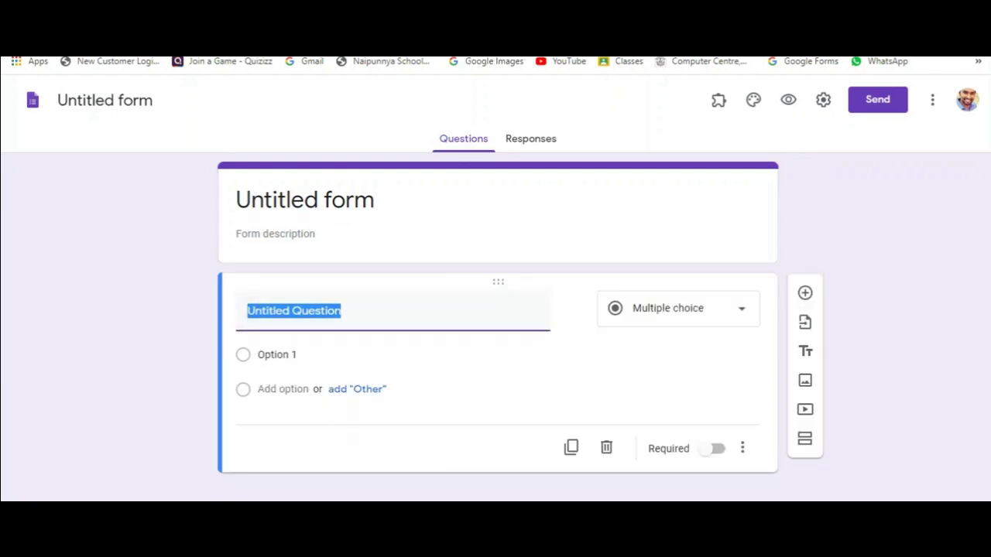
Rename the untitled form file as "S3 Attendance"
{"action": "left_click", "coordinate": [104, 99]}
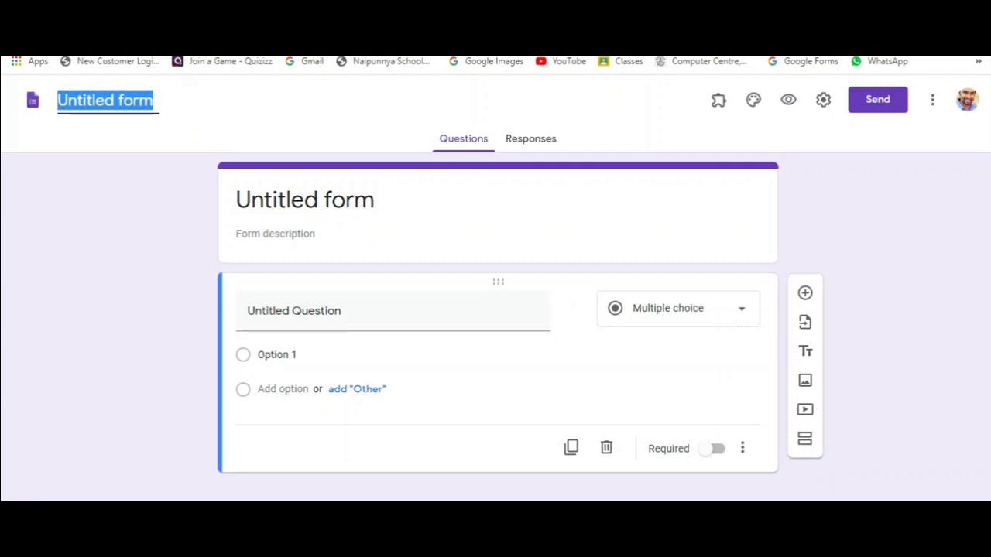
{"action": "type", "text": "S3 A"}
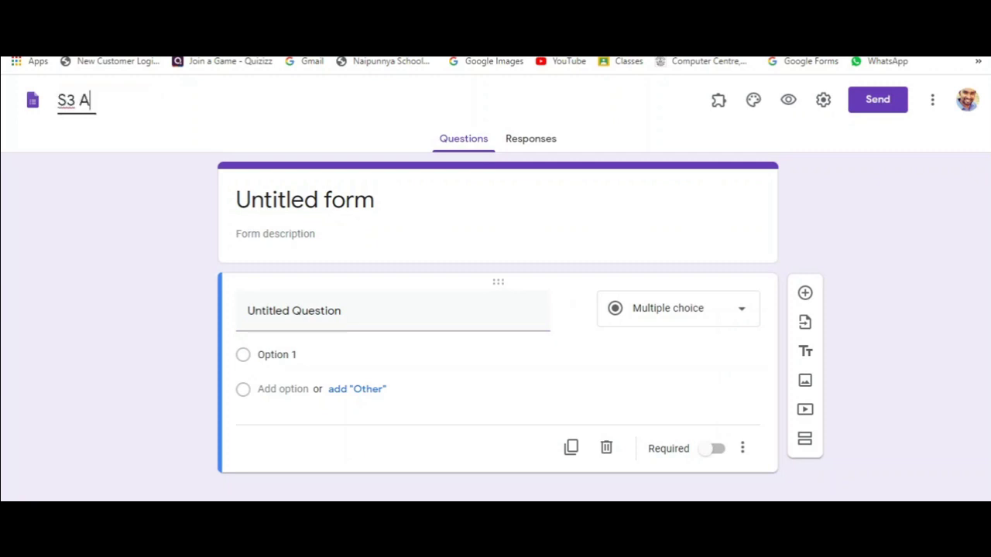
{"action": "type", "text": "ttendance"}
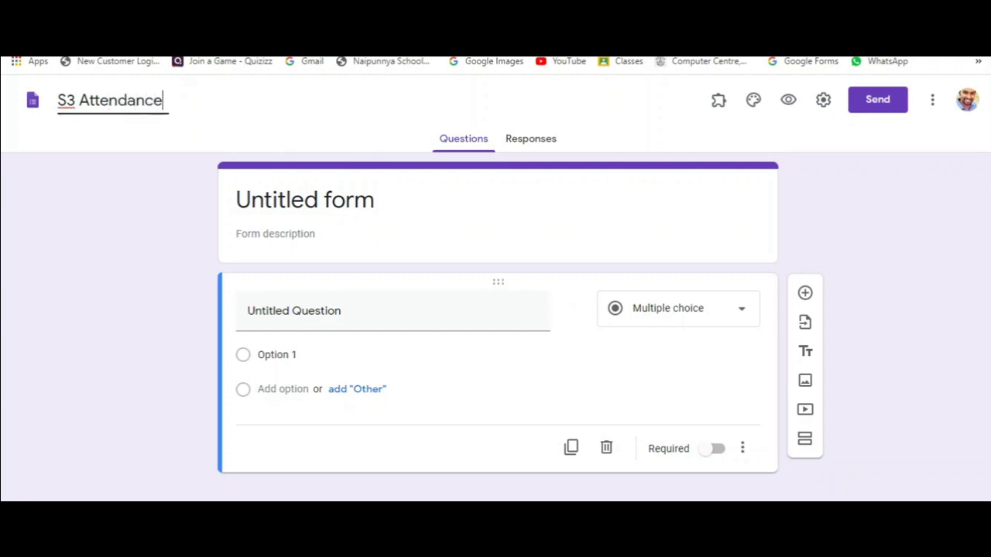
Set the form's heading title to "S3 Attendance, 28/07/2020, First Hour"
{"action": "left_click", "coordinate": [389, 200]}
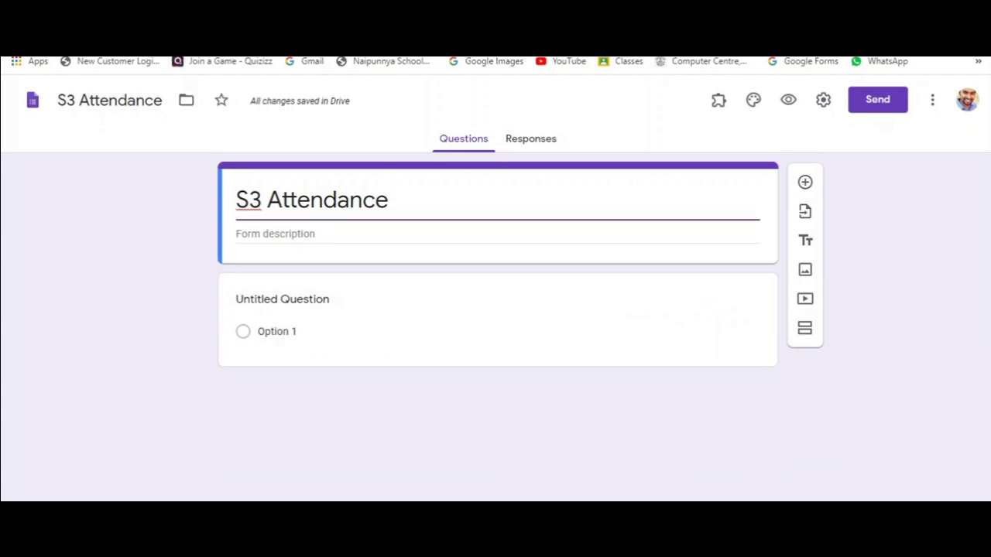
{"action": "type", "text": ","}
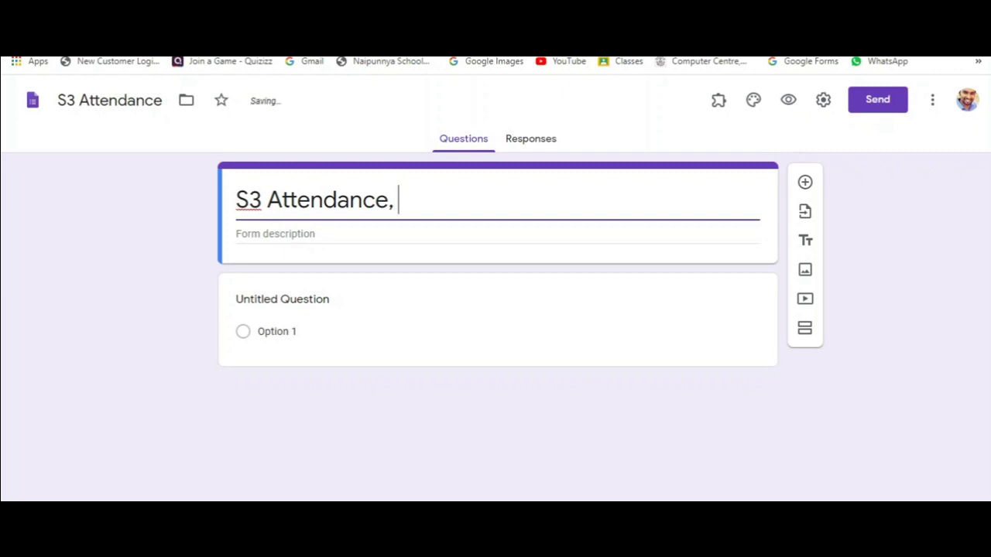
{"action": "type", "text": " 28/07/2020,"}
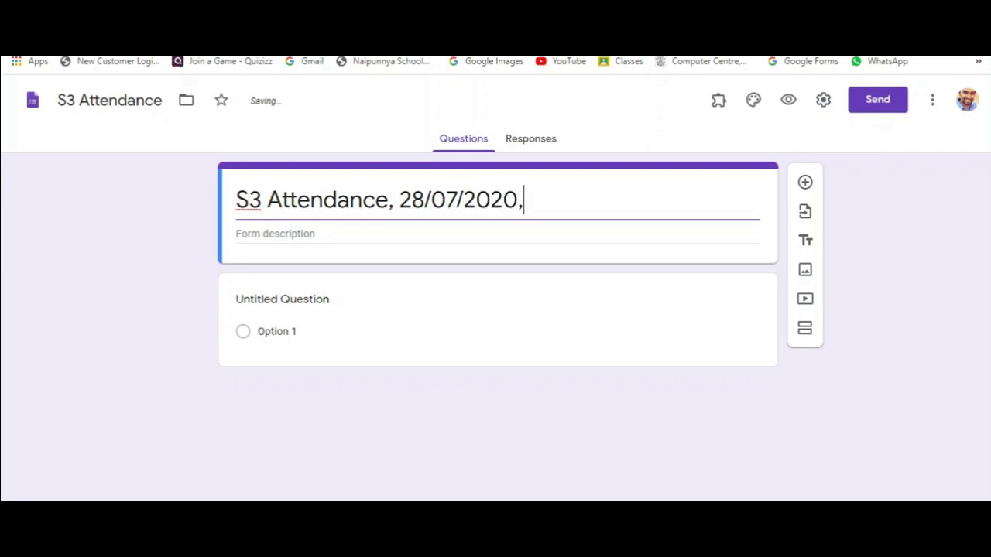
{"action": "type", "text": " First "}
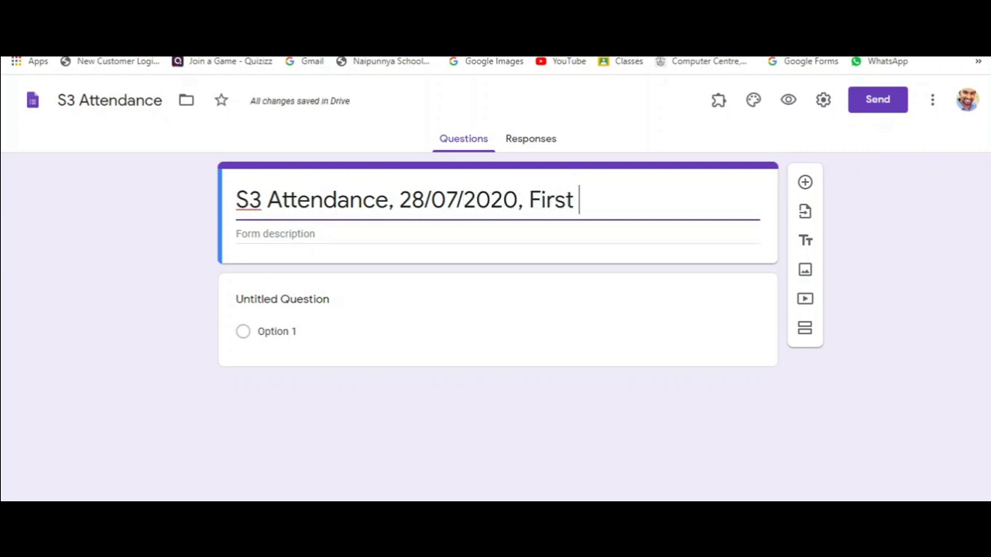
{"action": "type", "text": "Hour"}
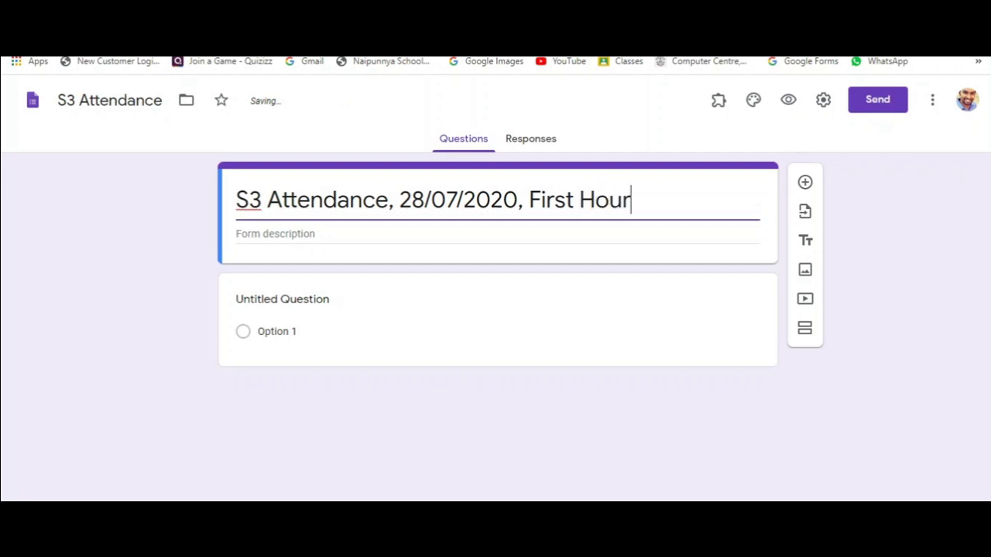
Set the form description to "Please fill the form carefully, once submitted you will not be able to edit it."
{"action": "left_click", "coordinate": [274, 234]}
{"action": "type", "text": "Pleas"}
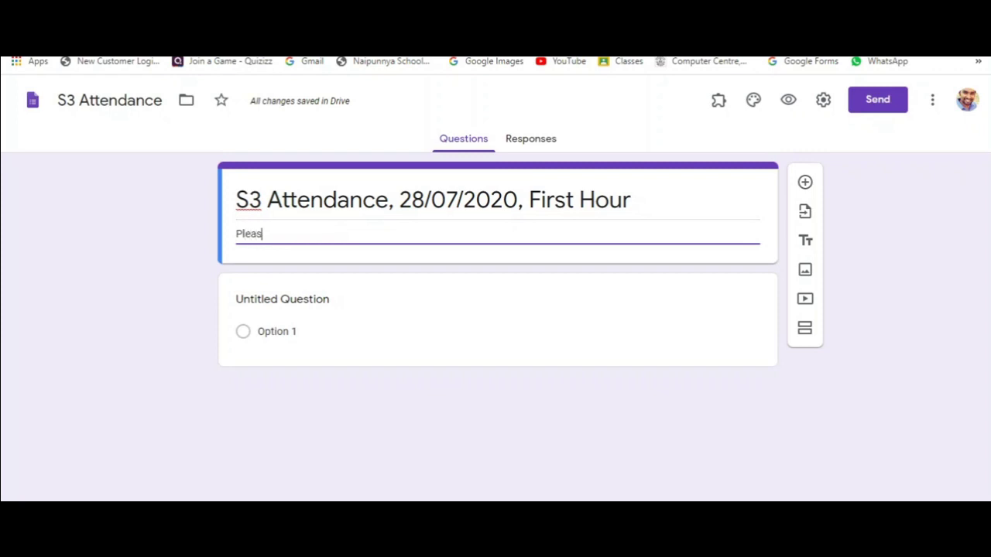
{"action": "type", "text": "e fill the form are"}
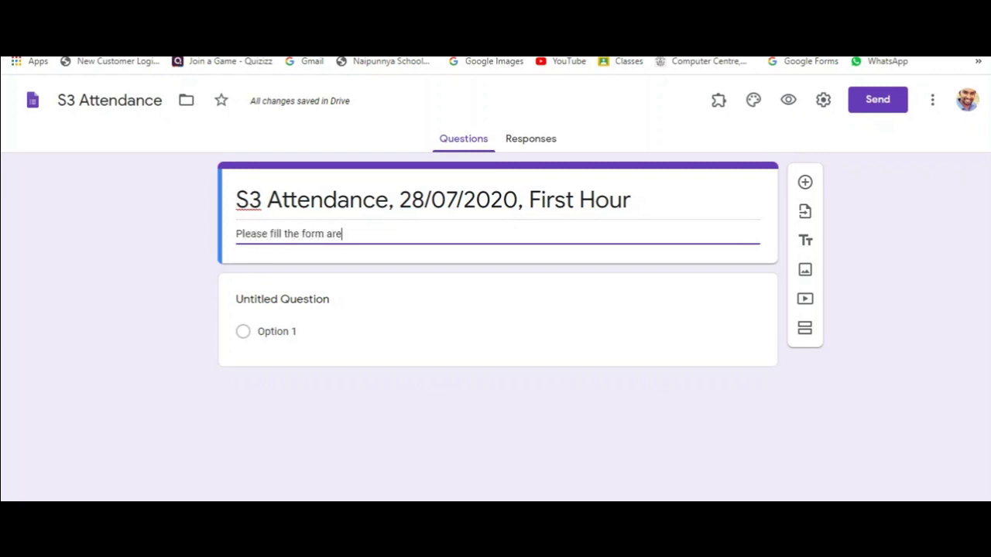
{"action": "key", "text": "BackSpace"}
{"action": "key", "text": "BackSpace"}
{"action": "key", "text": "BackSpace"}
{"action": "type", "text": "care"}
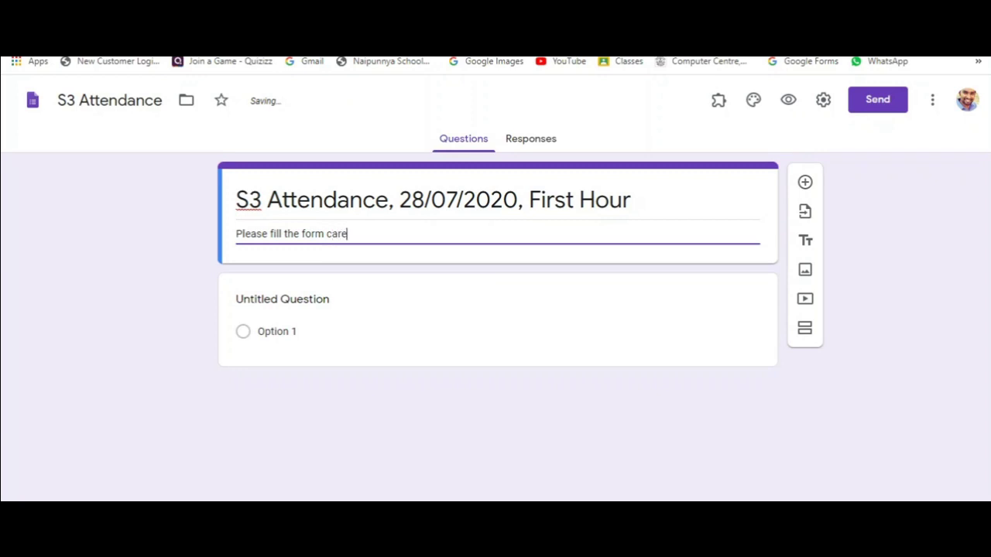
{"action": "type", "text": "fully, once submitted "}
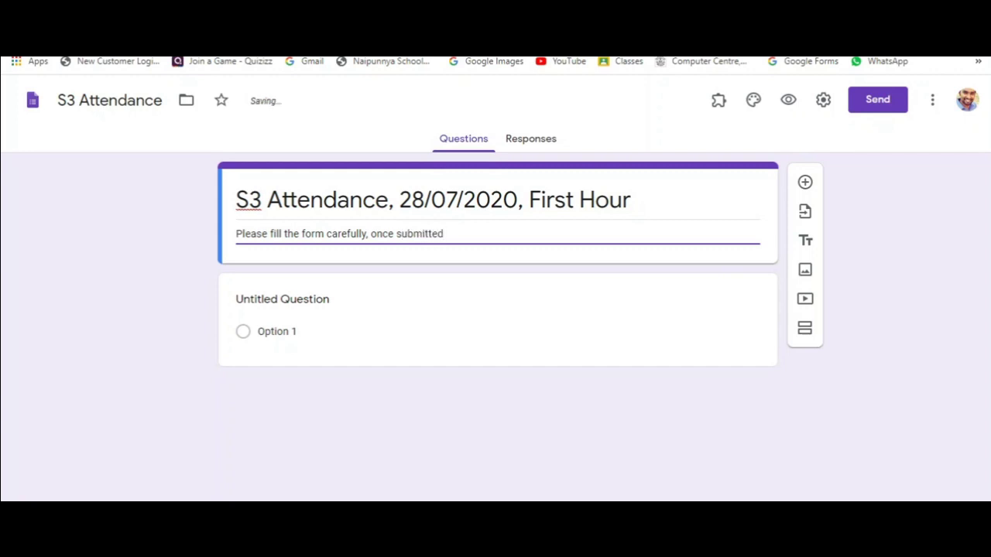
{"action": "type", "text": "you will not be able"}
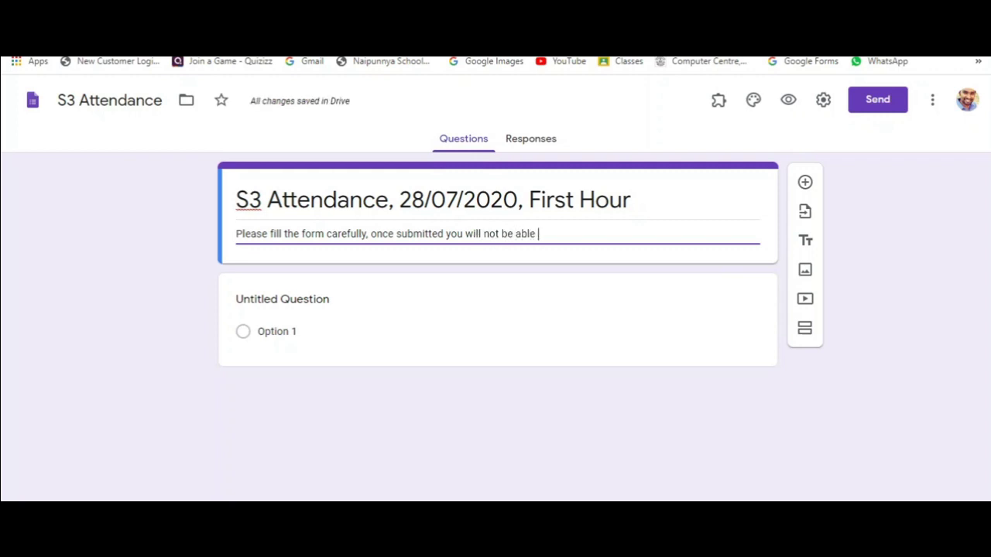
{"action": "type", "text": "to edit the form"}
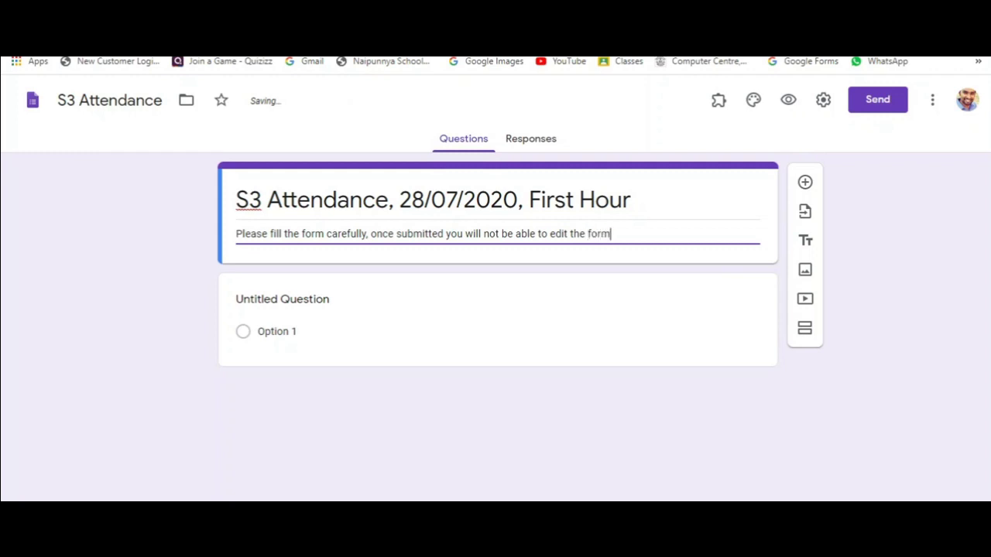
{"action": "key", "text": "BackSpace"}
{"action": "key", "text": "BackSpace"}
{"action": "key", "text": "BackSpace"}
{"action": "key", "text": "BackSpace"}
{"action": "key", "text": "BackSpace"}
{"action": "key", "text": "BackSpace"}
{"action": "key", "text": "BackSpace"}
{"action": "key", "text": "BackSpace"}
{"action": "type", "text": "it."}
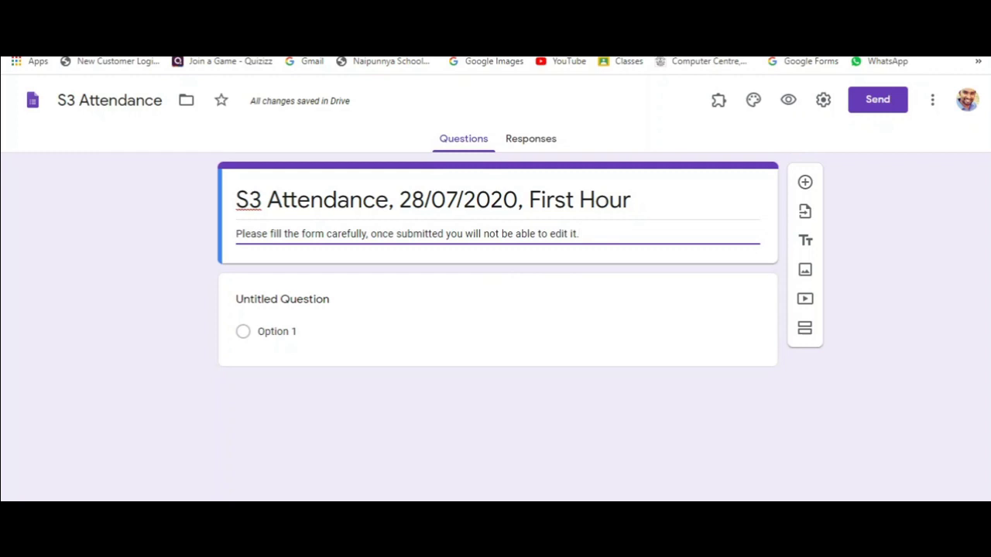
In the form settings, enable collecting email addresses and limit respondents to 1 response
{"action": "left_click", "coordinate": [823, 100]}
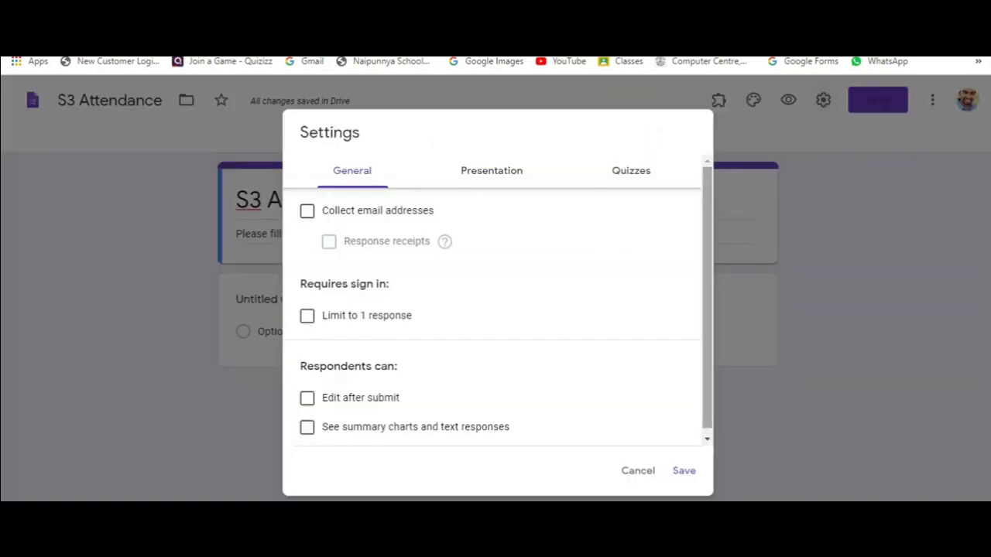
{"action": "left_click", "coordinate": [307, 211]}
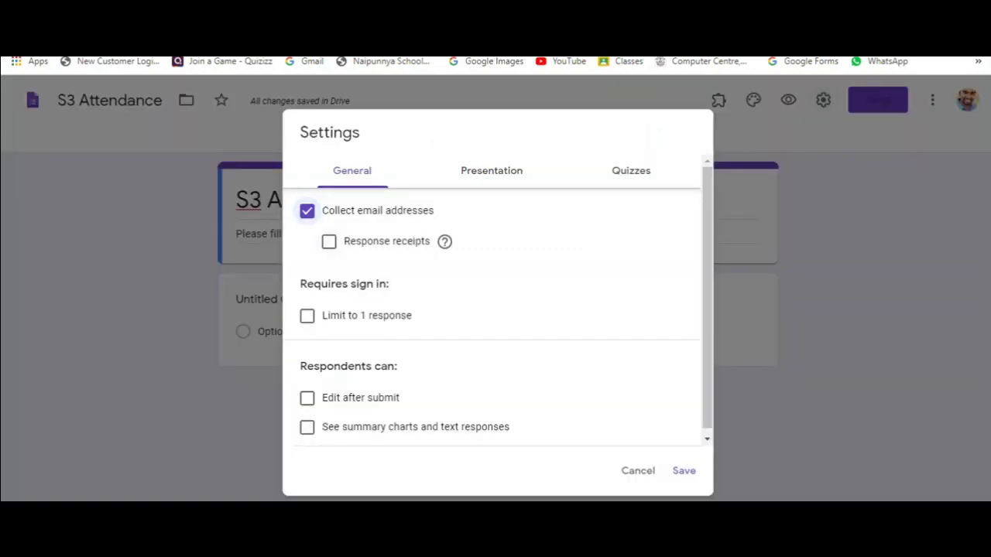
{"action": "left_click", "coordinate": [307, 315]}
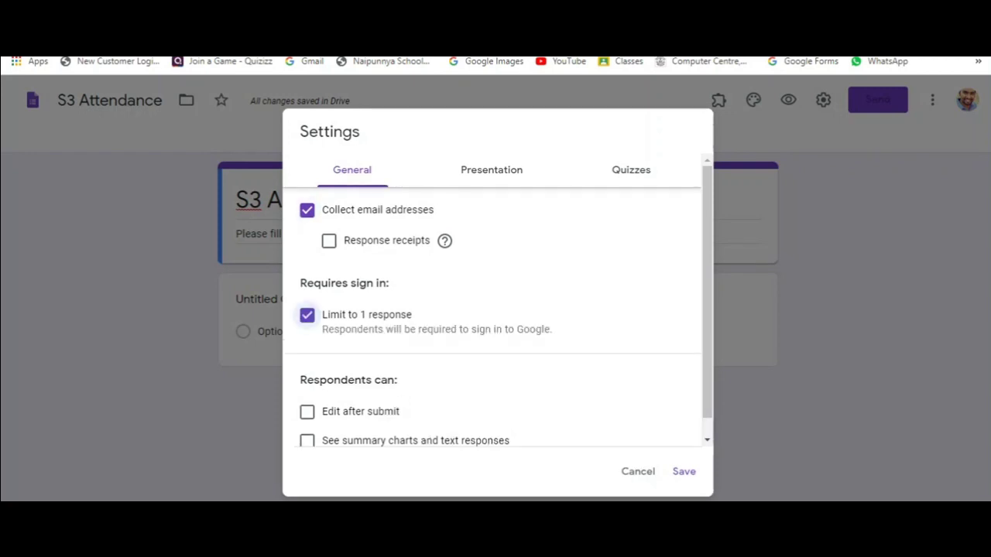
Set the form's confirmation message to "Your attendance has been recorded" and save the settings
{"action": "left_click", "coordinate": [491, 169]}
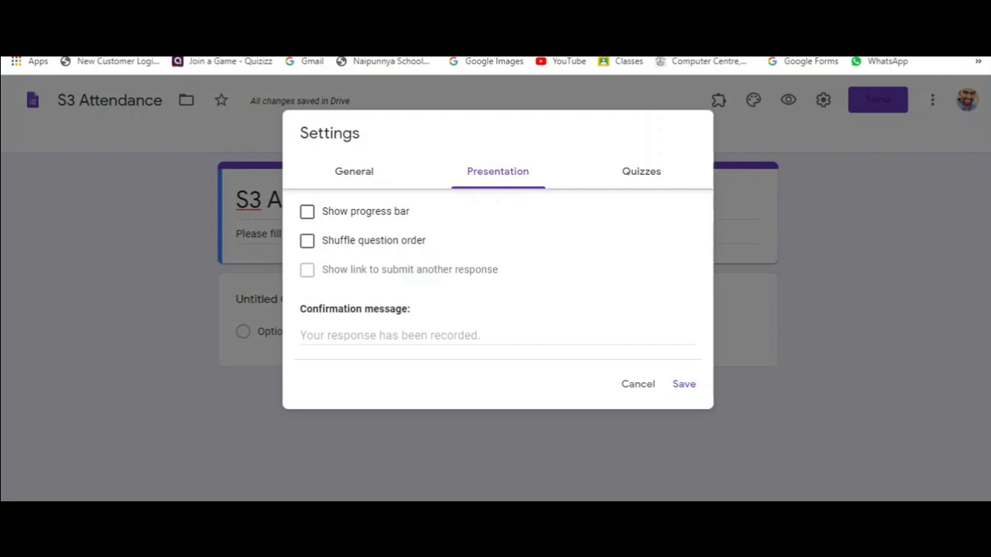
{"action": "left_click", "coordinate": [300, 335]}
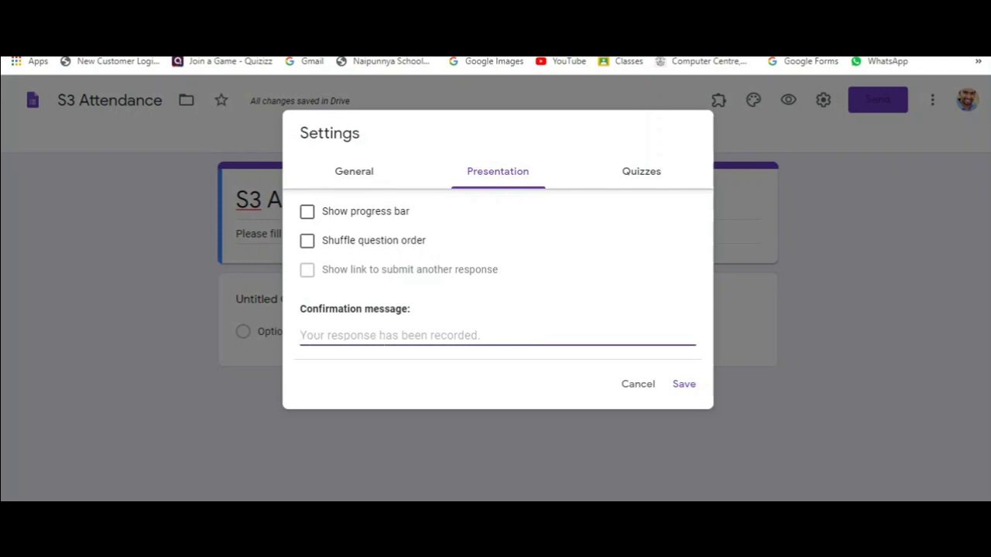
{"action": "type", "text": "Yo"}
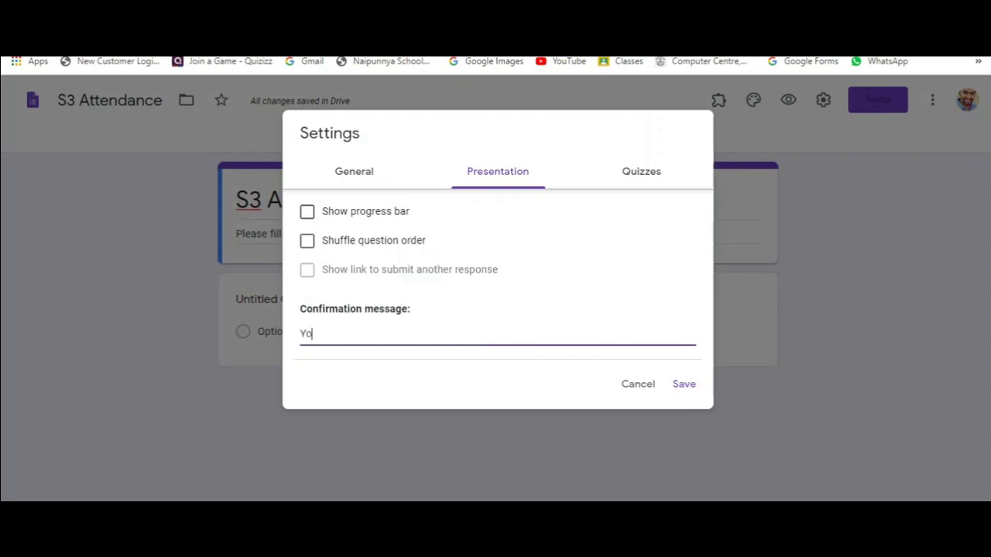
{"action": "type", "text": "ur attendance has"}
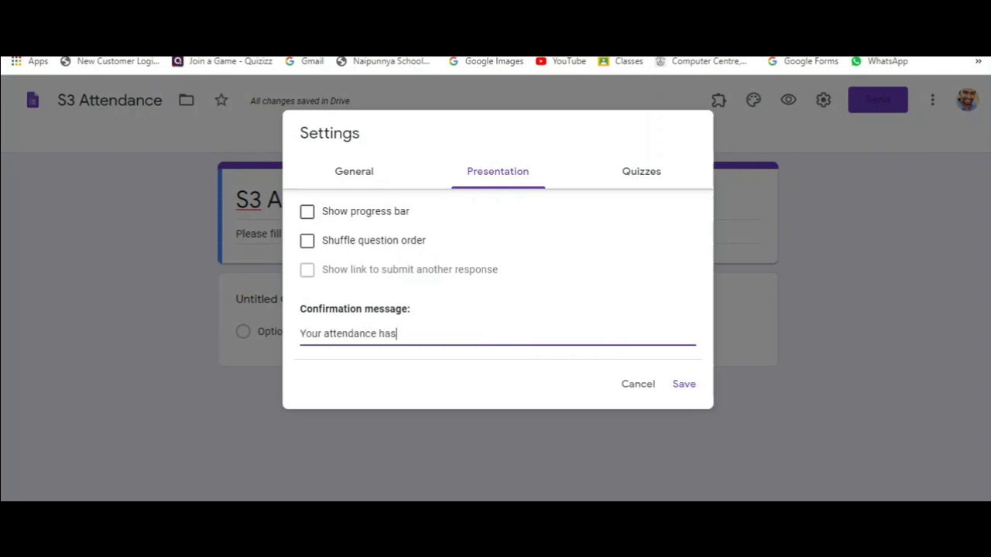
{"action": "type", "text": " been recorded"}
{"action": "left_click", "coordinate": [353, 171]}
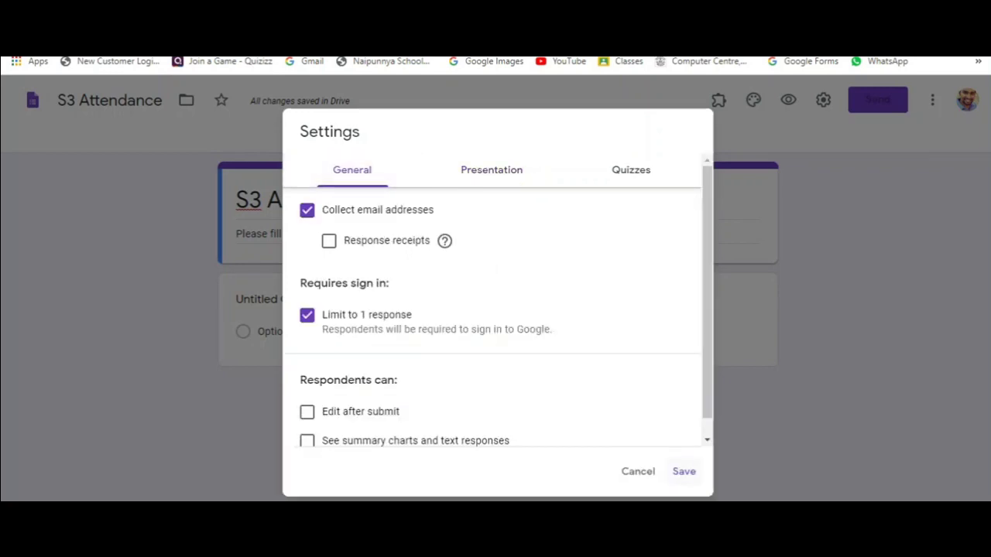
{"action": "left_click", "coordinate": [684, 471]}
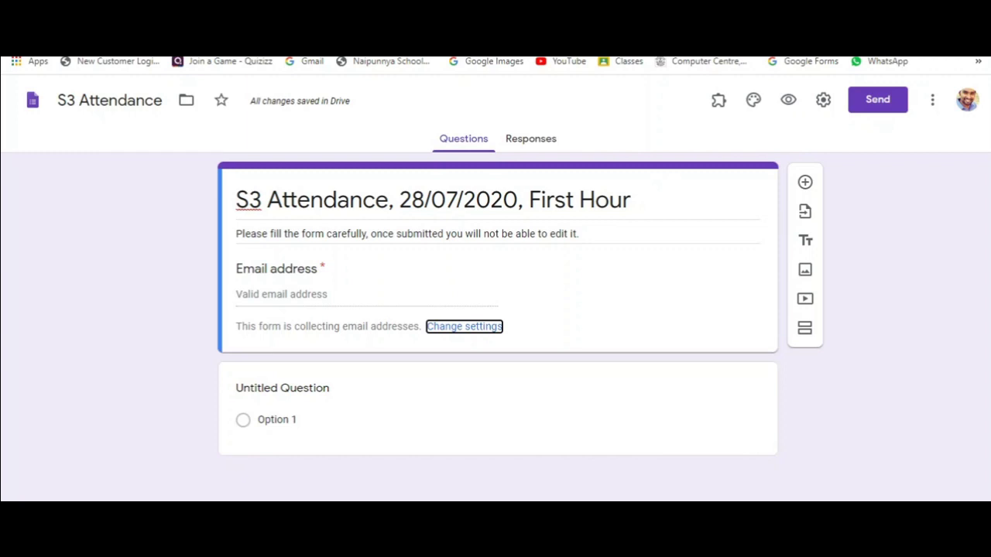
Title the first question "Name of the Candidate" as a short answer and make it required
{"action": "left_click", "coordinate": [282, 388]}
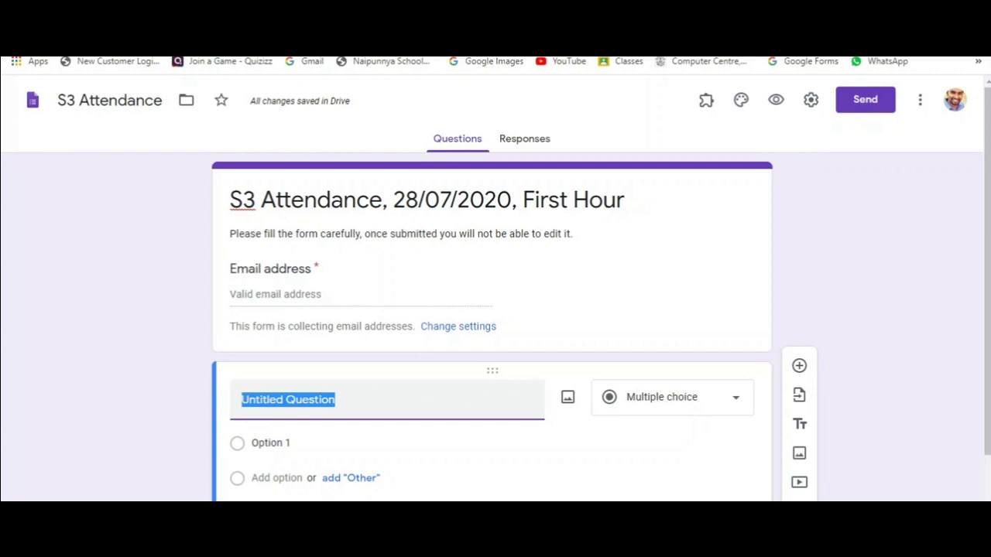
{"action": "type", "text": "Name of the "}
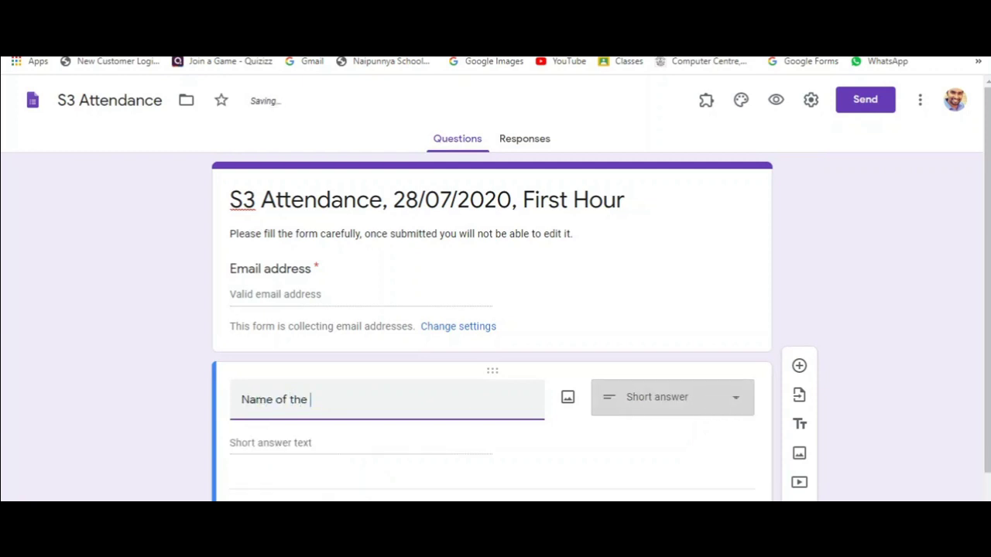
{"action": "type", "text": "Candidate"}
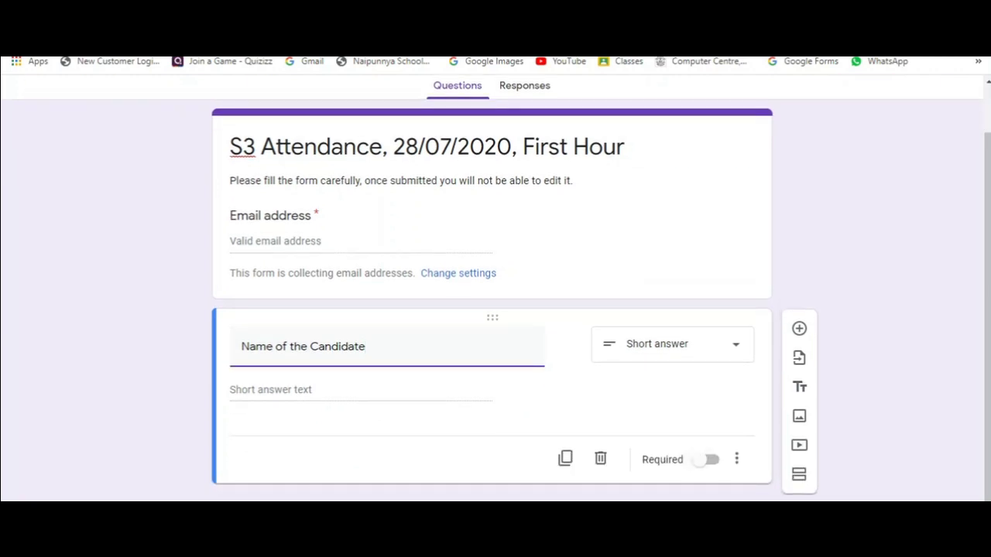
{"action": "left_click", "coordinate": [707, 459]}
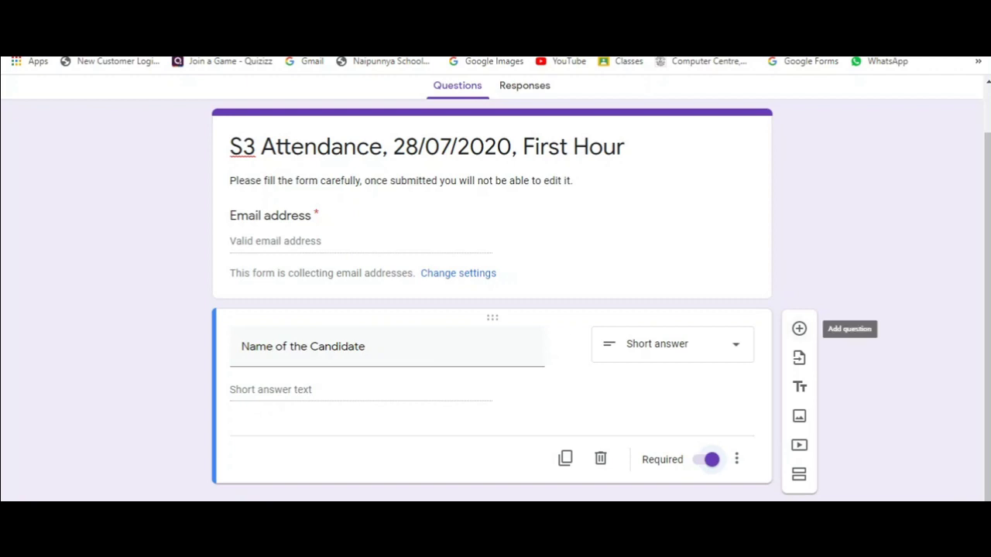
Add a short-answer question titled "Candidate Code" without response validation
{"action": "left_click", "coordinate": [798, 328]}
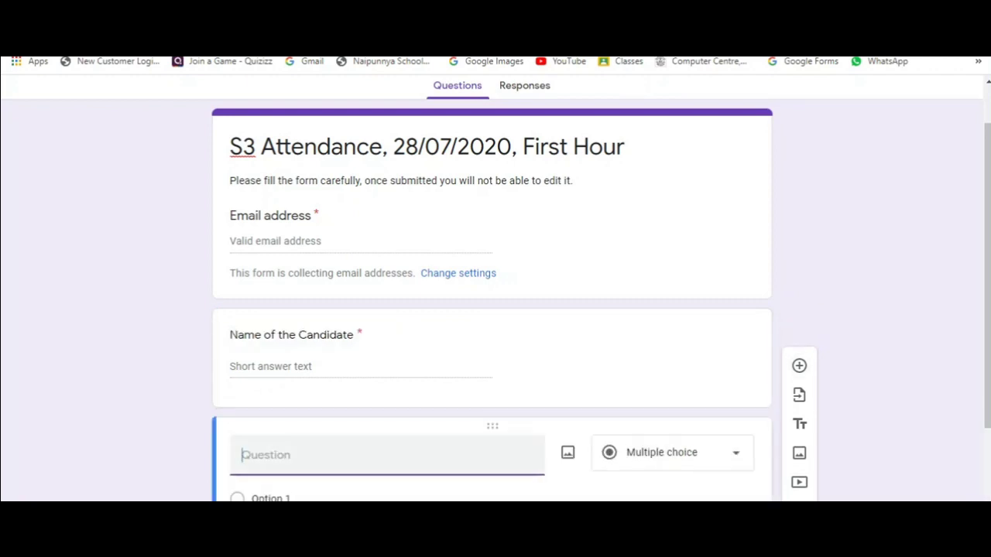
{"action": "type", "text": "Candidate "}
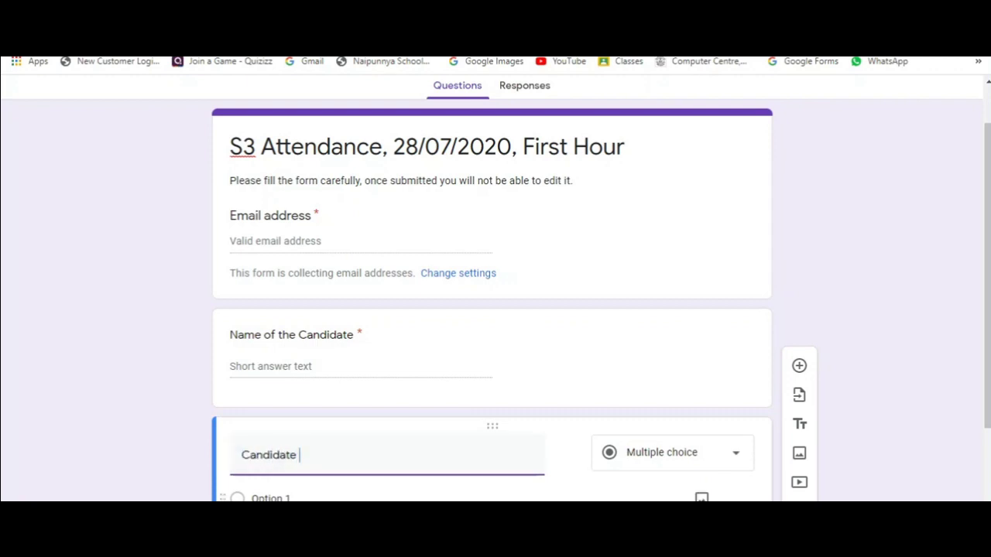
{"action": "type", "text": " Code"}
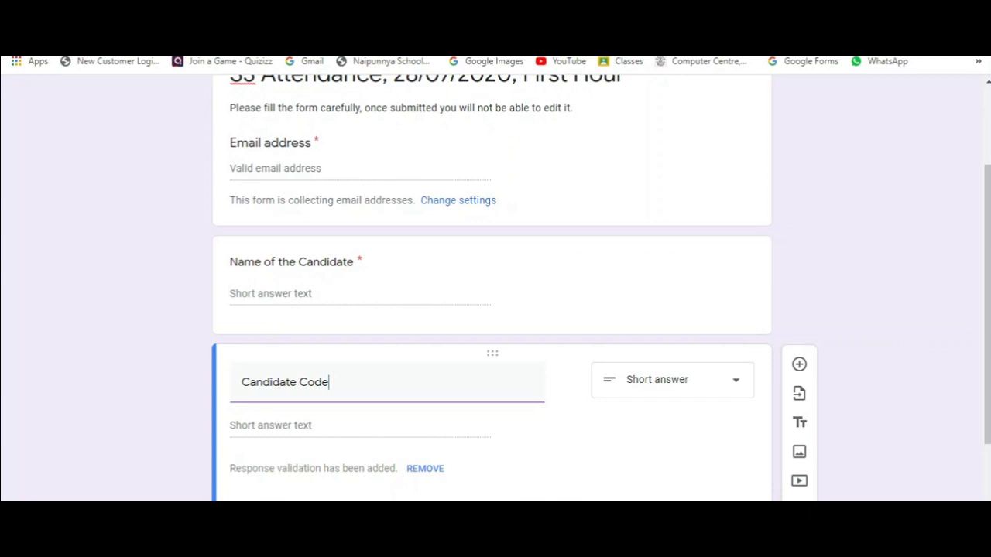
{"action": "left_click", "coordinate": [288, 433]}
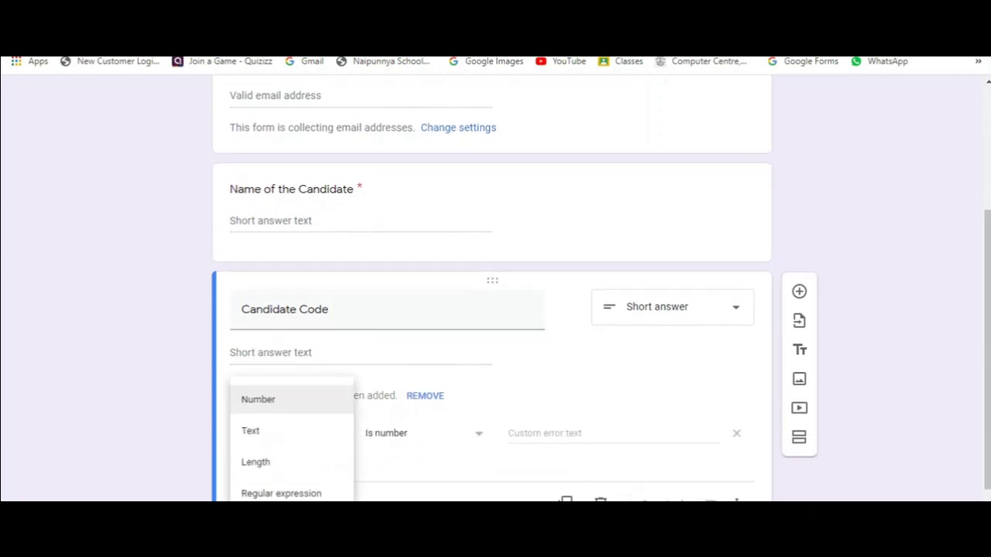
{"action": "key", "text": "Escape"}
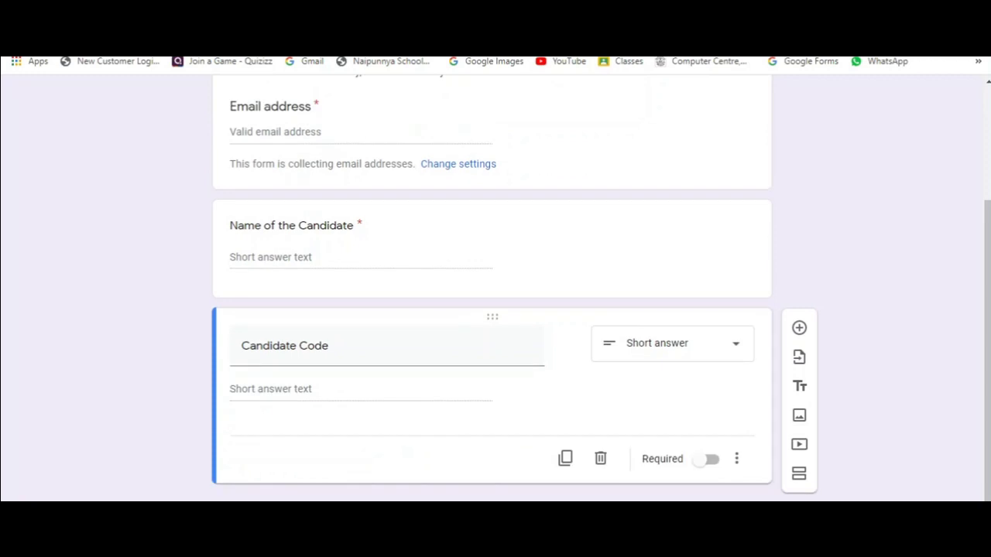
Make the "Candidate Code" question required and extend its title with "(Please enter the complete code)"
{"action": "left_click", "coordinate": [703, 459]}
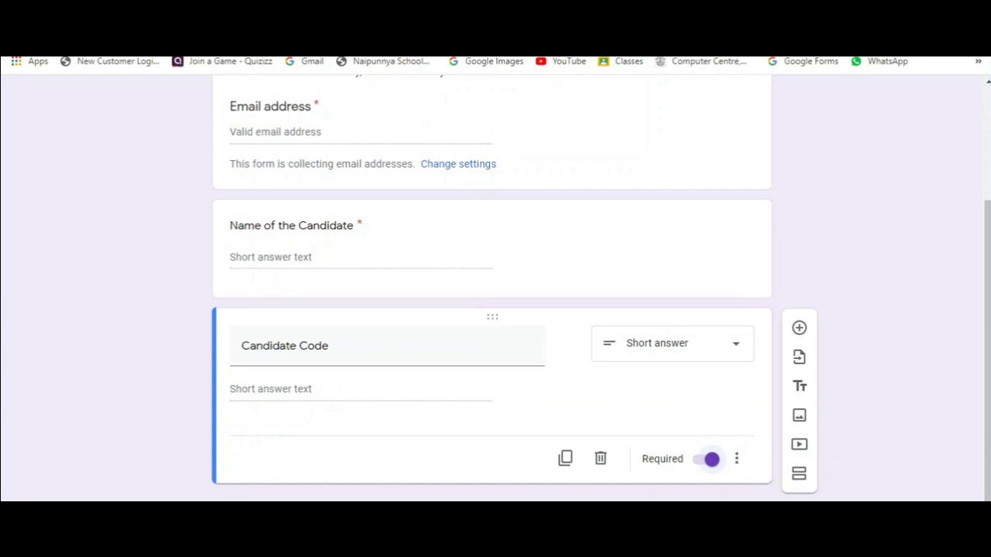
{"action": "triple_click", "coordinate": [285, 346]}
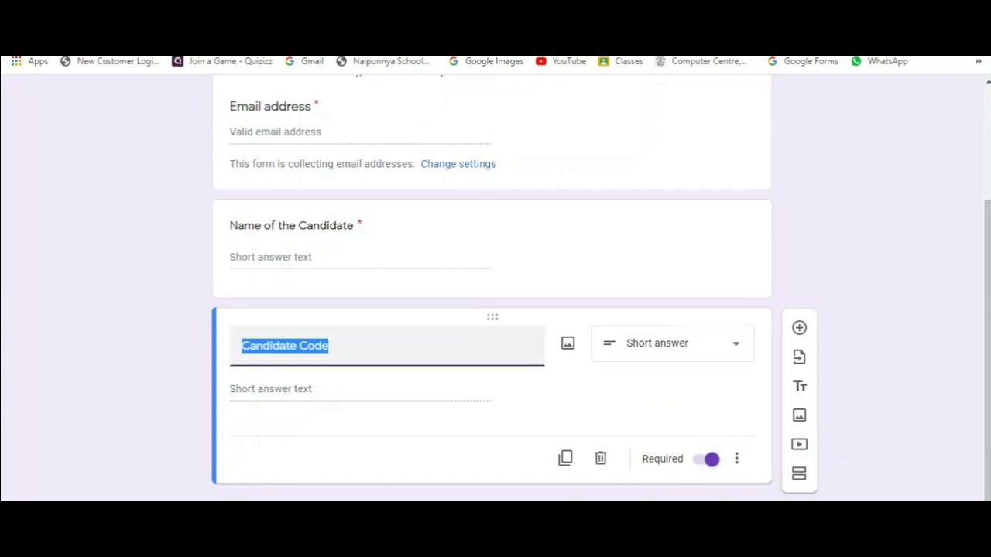
{"action": "left_click", "coordinate": [329, 346]}
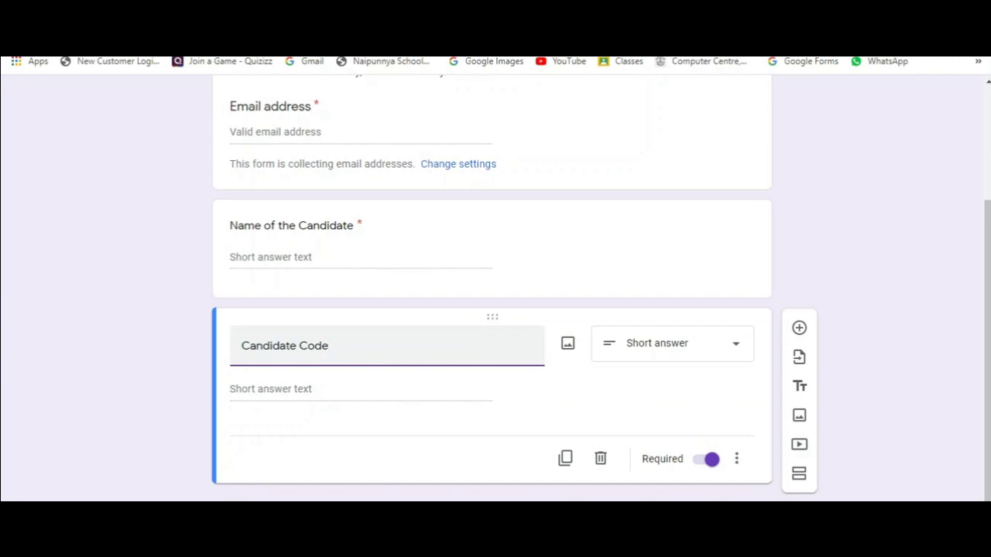
{"action": "type", "text": "(Please enter the "}
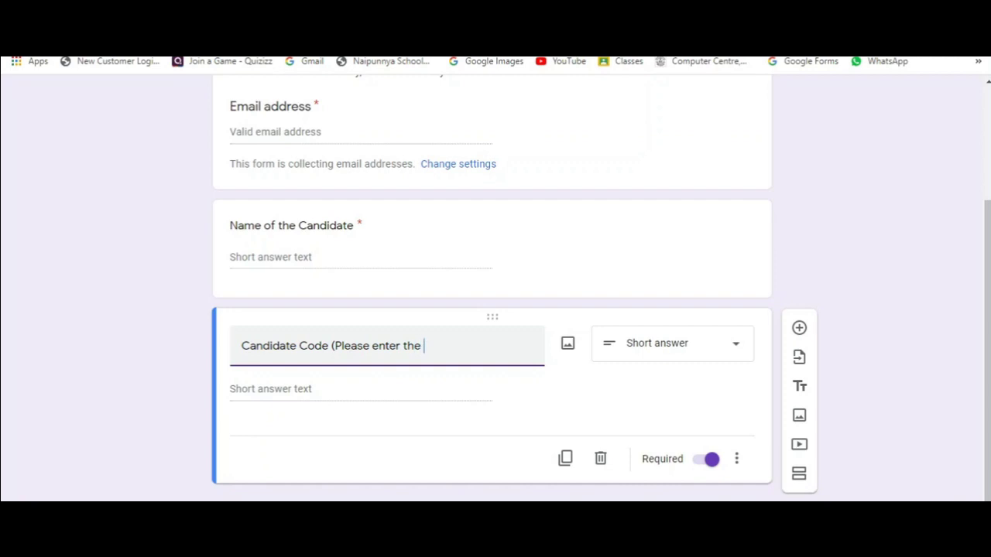
{"action": "type", "text": "complete code)"}
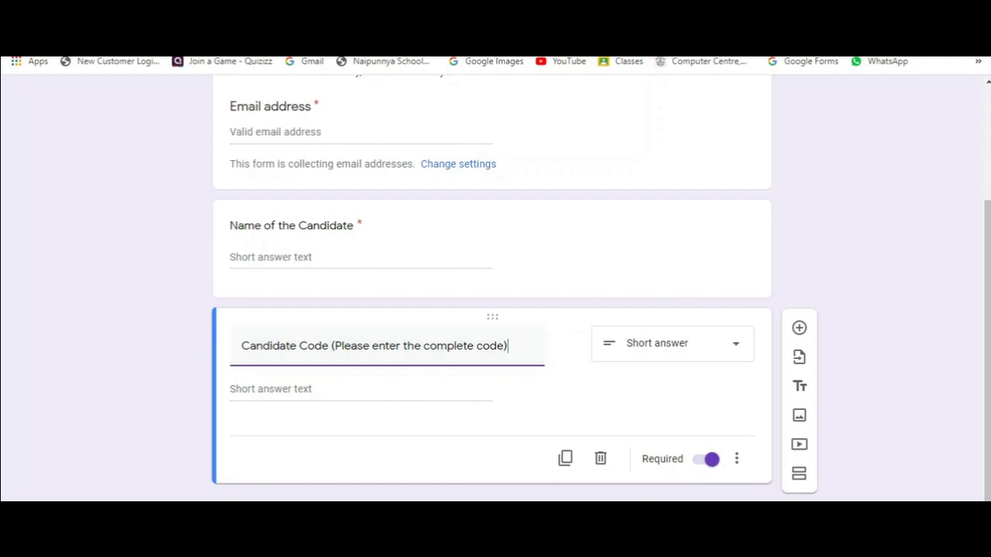
Switch off accepting responses for the form and switch it back on, returning to the questions
{"action": "scroll", "coordinate": [496, 309], "scroll_direction": "up", "scroll_amount": 2}
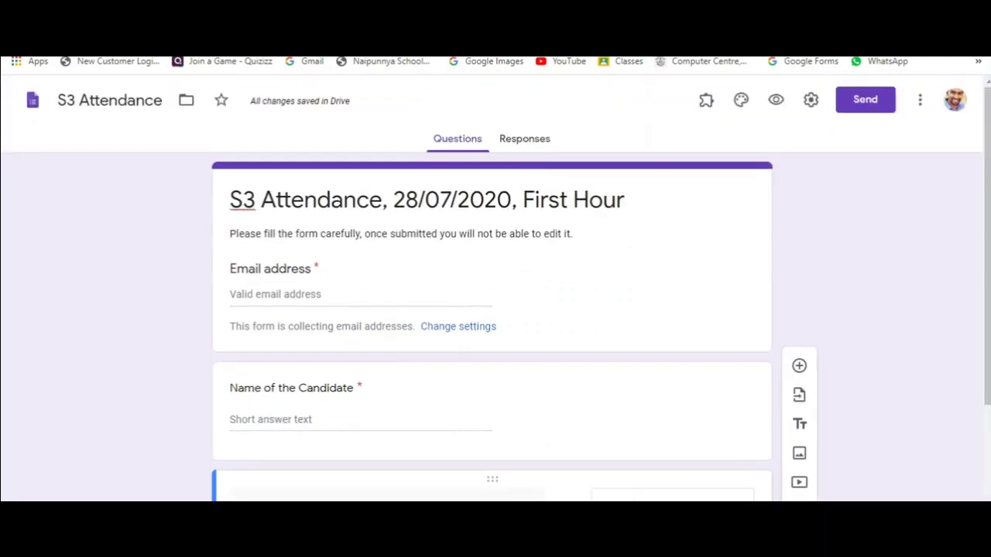
{"action": "left_click", "coordinate": [524, 139]}
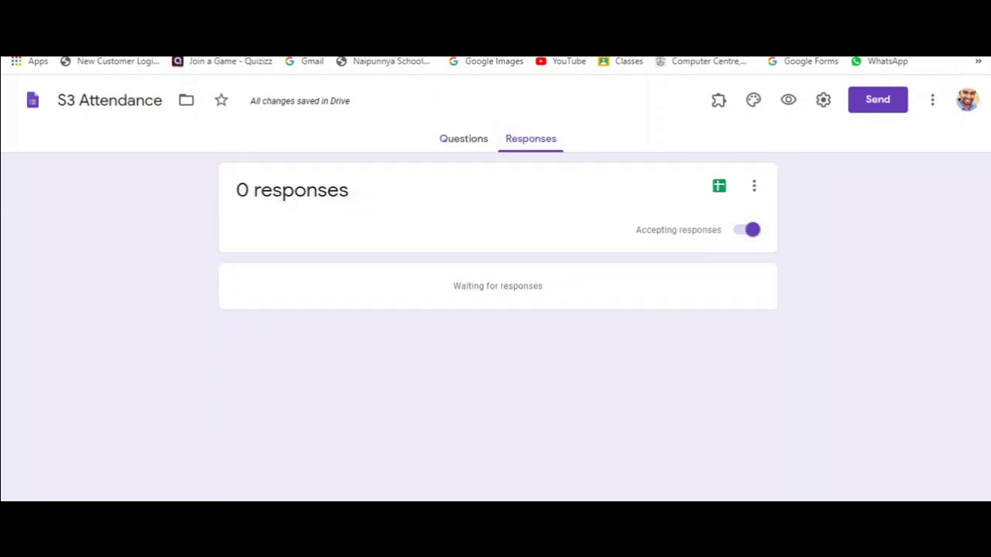
{"action": "left_click", "coordinate": [750, 230]}
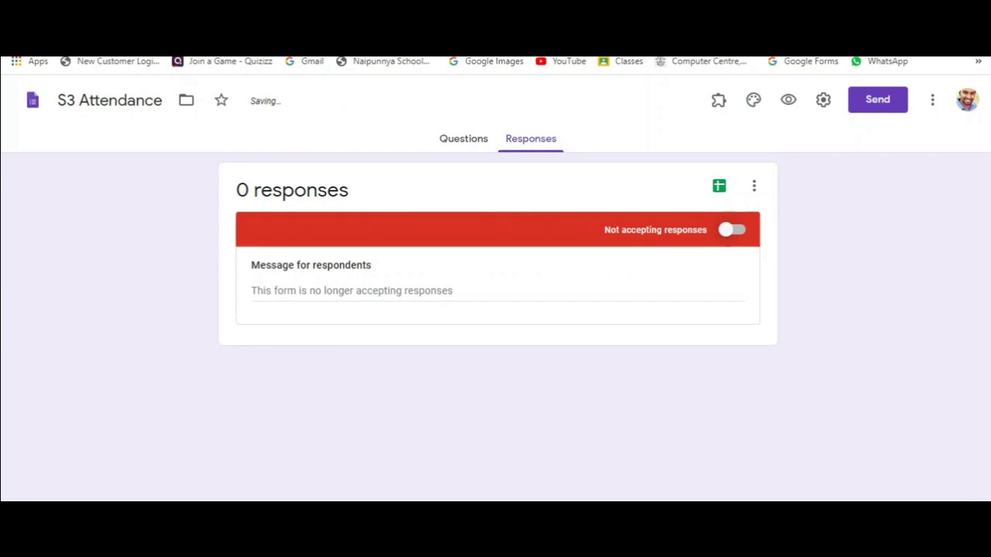
{"action": "left_click", "coordinate": [731, 230]}
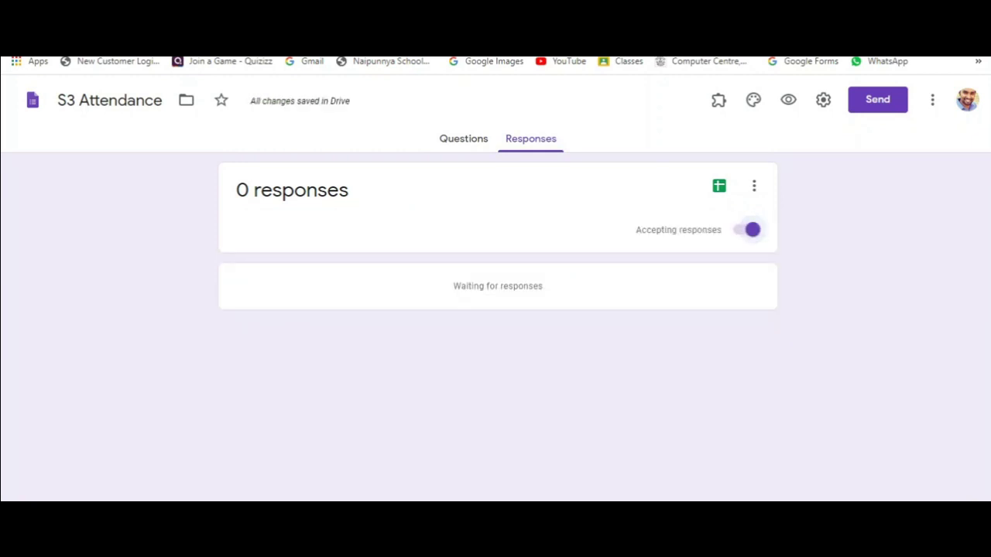
{"action": "left_click", "coordinate": [463, 138]}
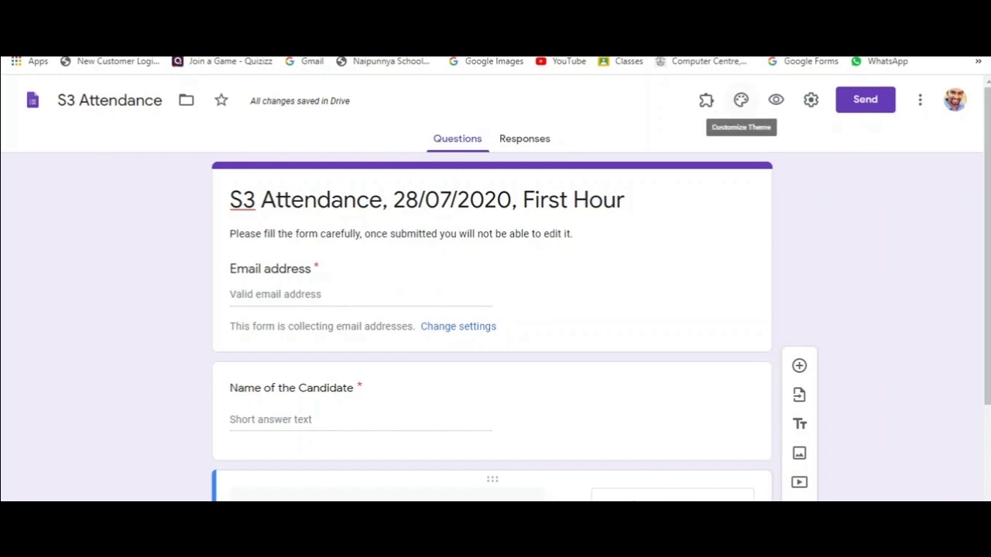
Insert the colored pencils image from the Work and School themes as the form's header
{"action": "left_click", "coordinate": [740, 100]}
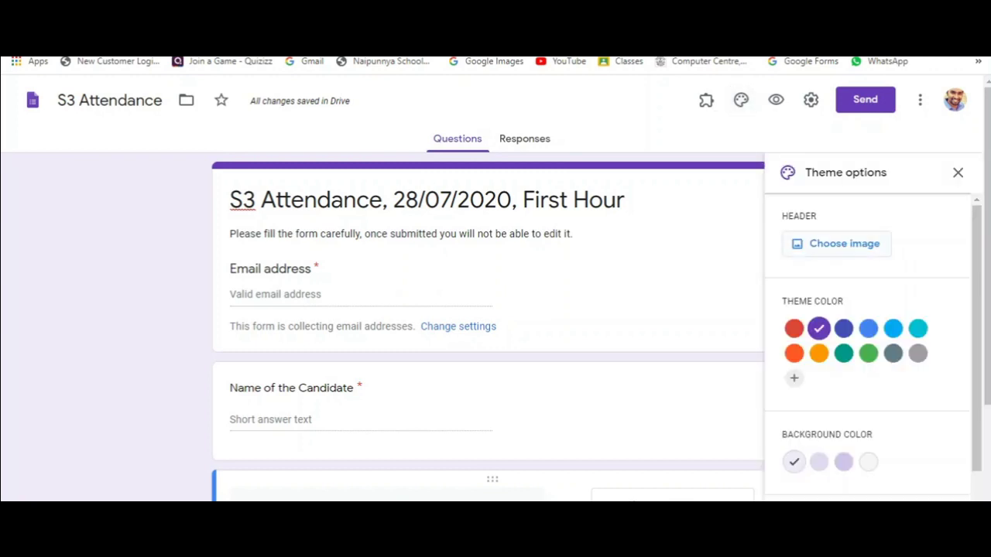
{"action": "left_click", "coordinate": [843, 243]}
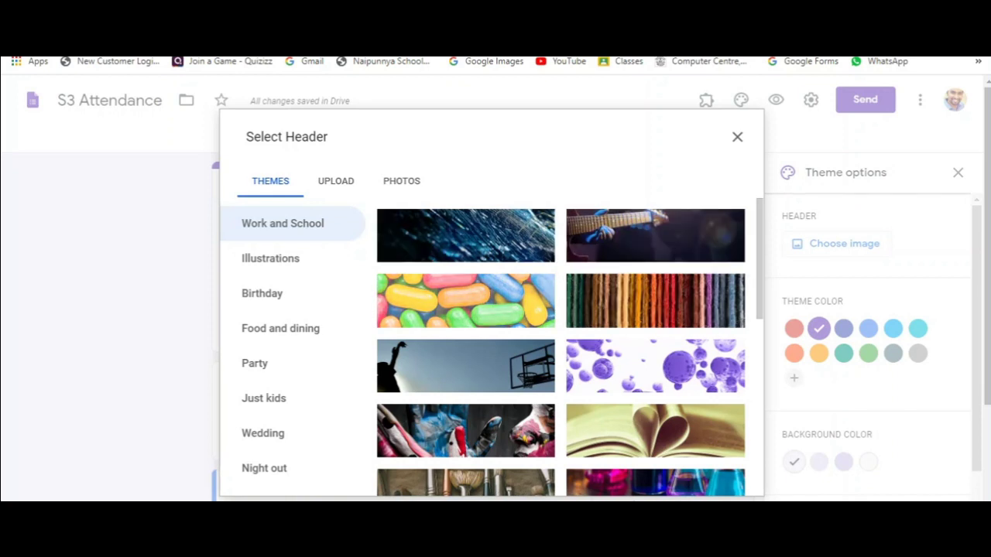
{"action": "scroll", "coordinate": [560, 348], "scroll_direction": "down", "scroll_amount": 3}
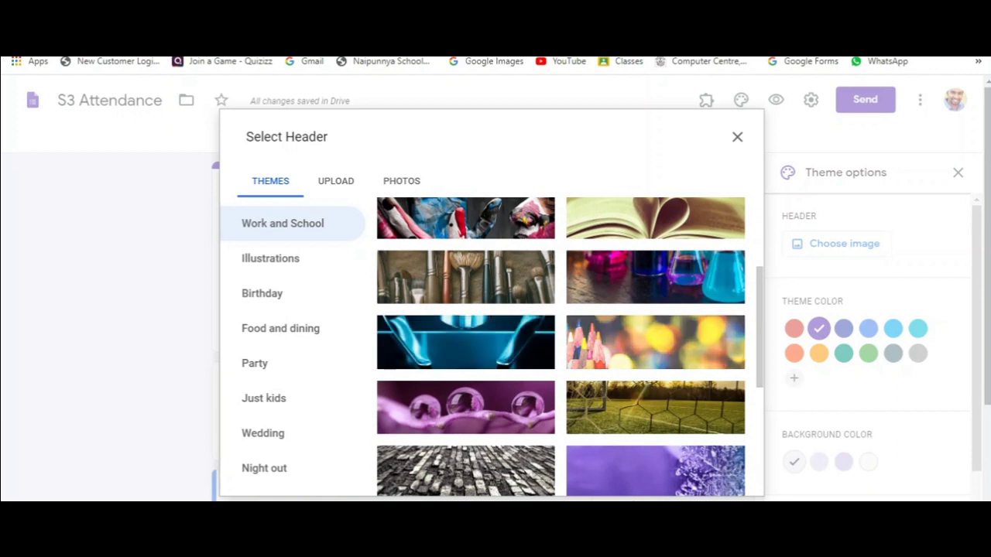
{"action": "left_click", "coordinate": [655, 342]}
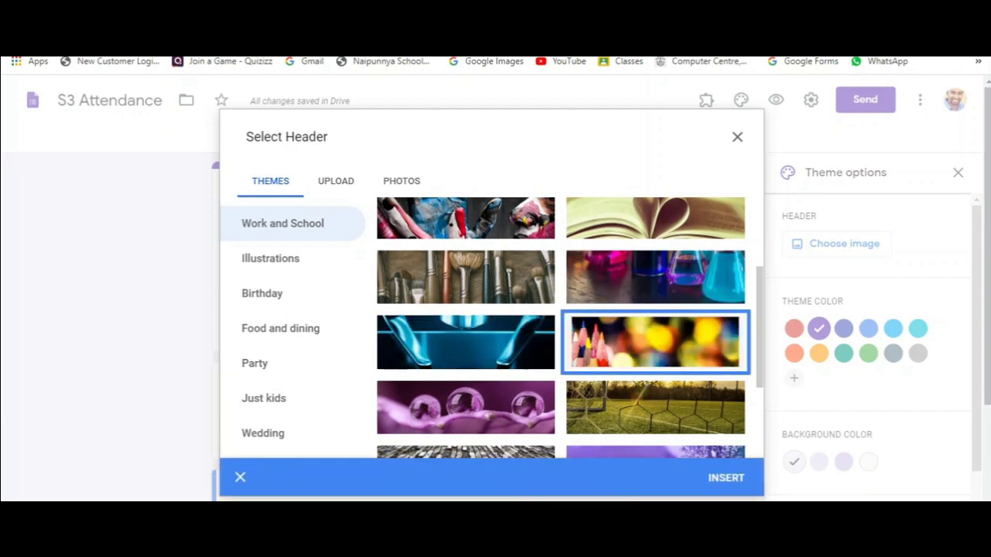
{"action": "left_click", "coordinate": [726, 478]}
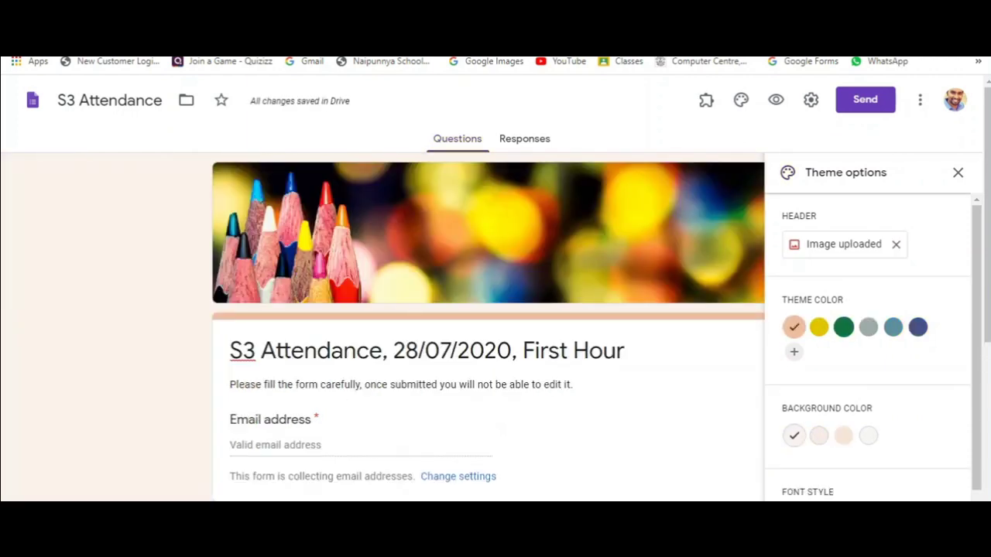
Set the form's theme color to dark blue and its background color to the darkest shade offered
{"action": "left_click", "coordinate": [868, 326]}
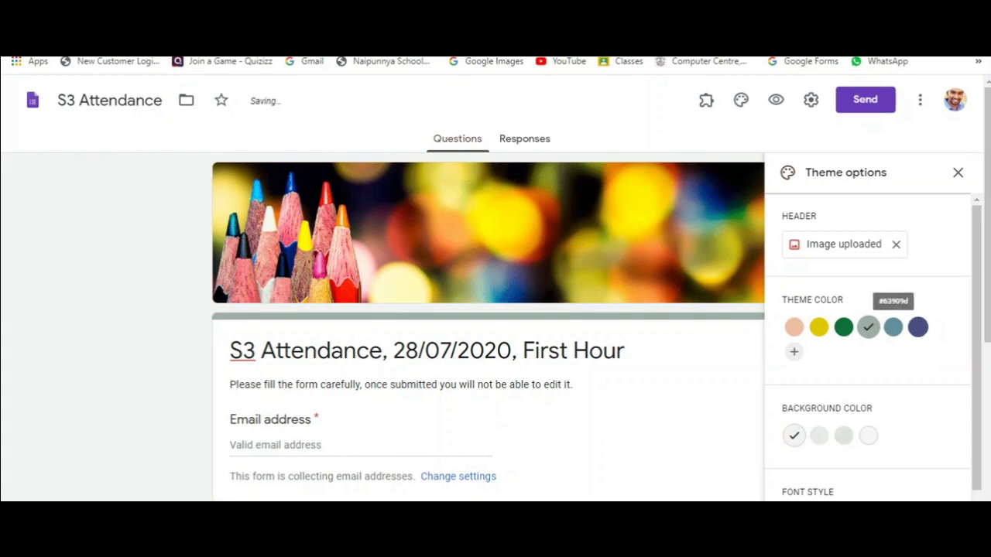
{"action": "left_click", "coordinate": [917, 326]}
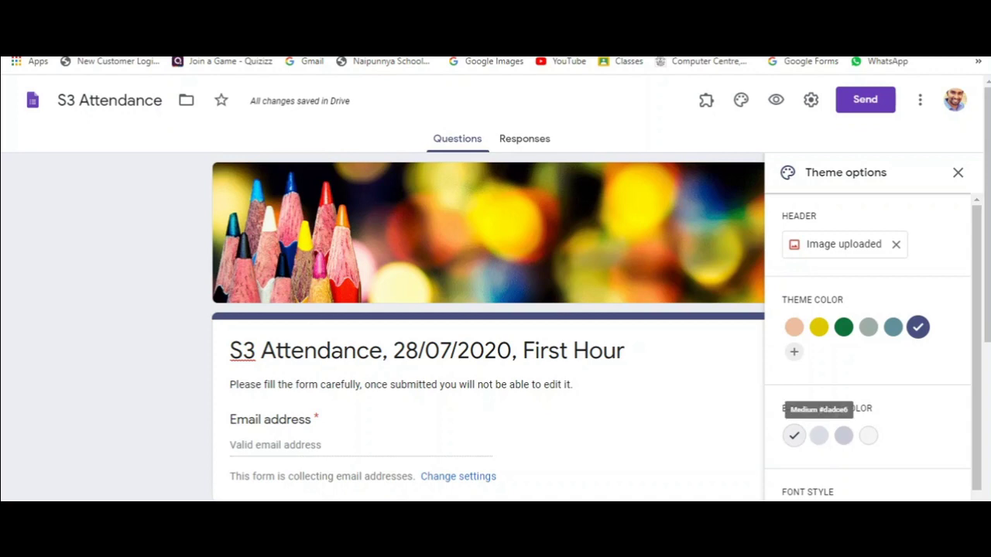
{"action": "left_click", "coordinate": [818, 435]}
{"action": "left_click", "coordinate": [843, 435]}
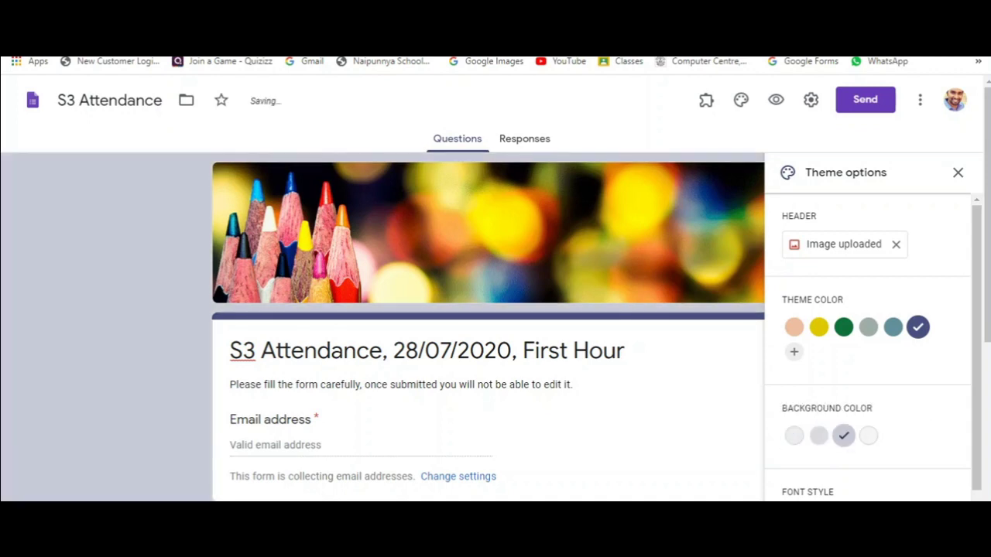
Try the Decorative, Formal and Playful font styles, return to Basic, and close the theme options
{"action": "scroll", "coordinate": [866, 348], "scroll_direction": "down", "scroll_amount": 1}
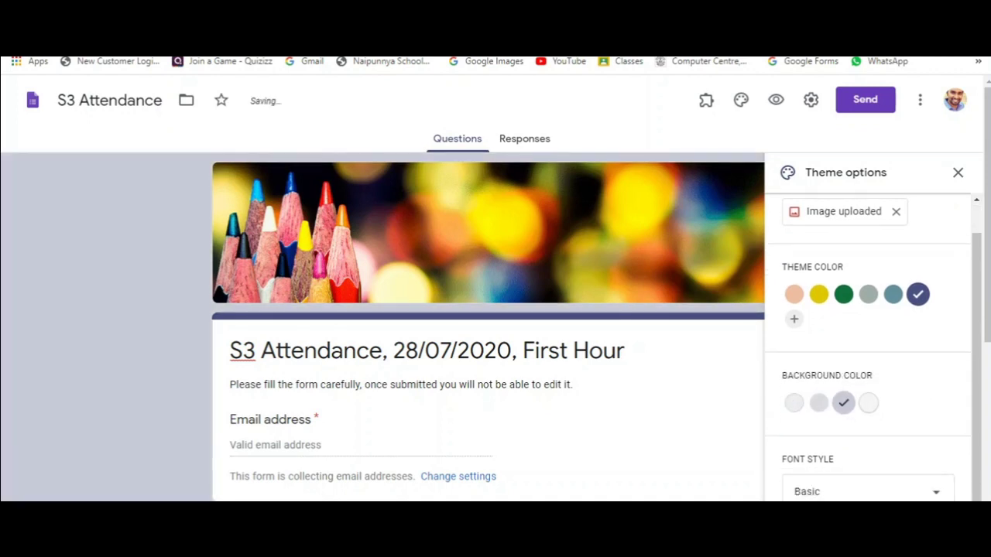
{"action": "left_click", "coordinate": [805, 490]}
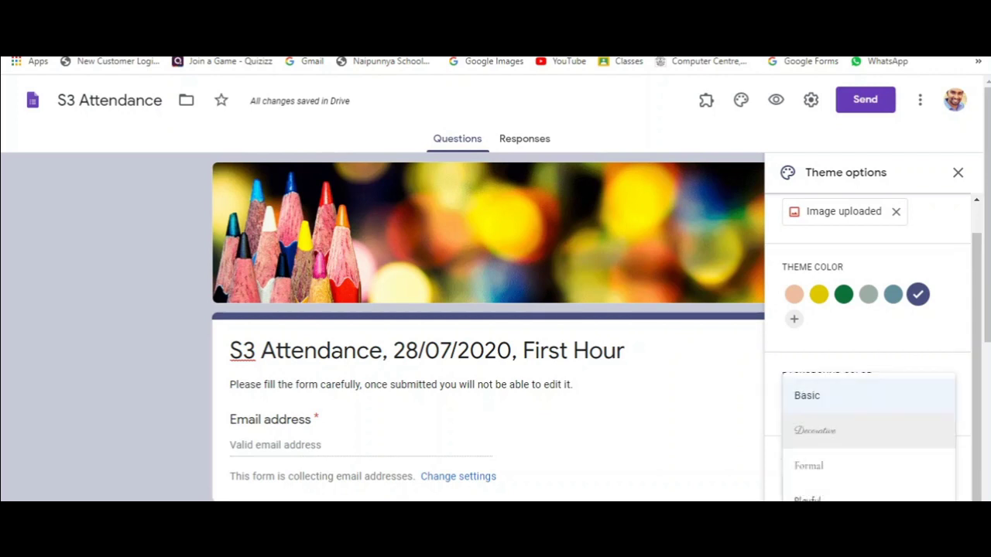
{"action": "left_click", "coordinate": [815, 430]}
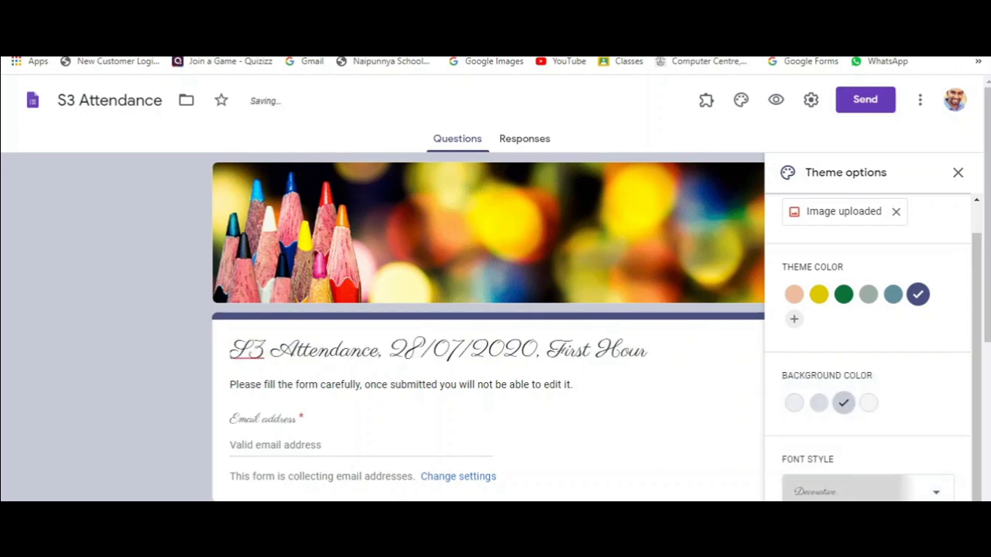
{"action": "left_click", "coordinate": [805, 490]}
{"action": "left_click", "coordinate": [808, 465]}
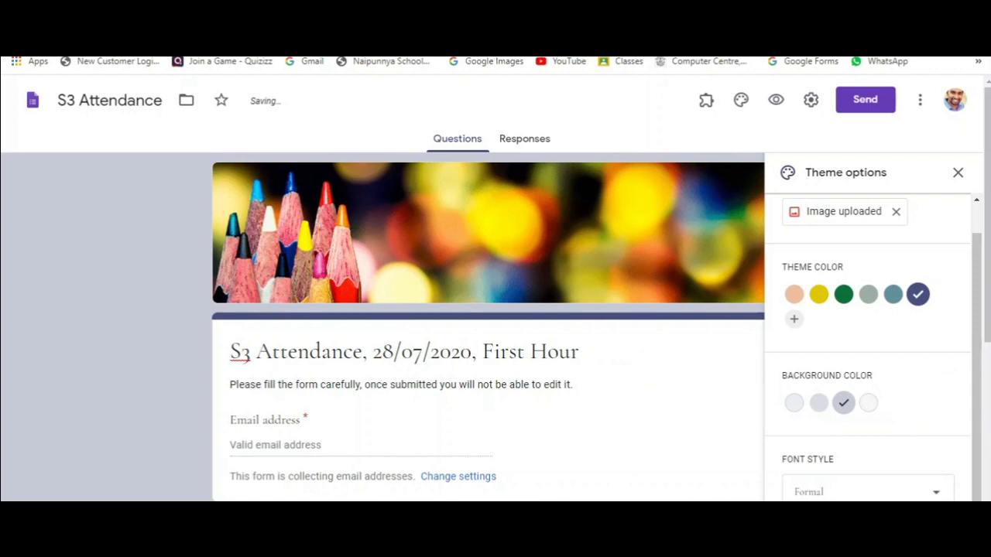
{"action": "left_click", "coordinate": [805, 491]}
{"action": "left_click", "coordinate": [809, 499]}
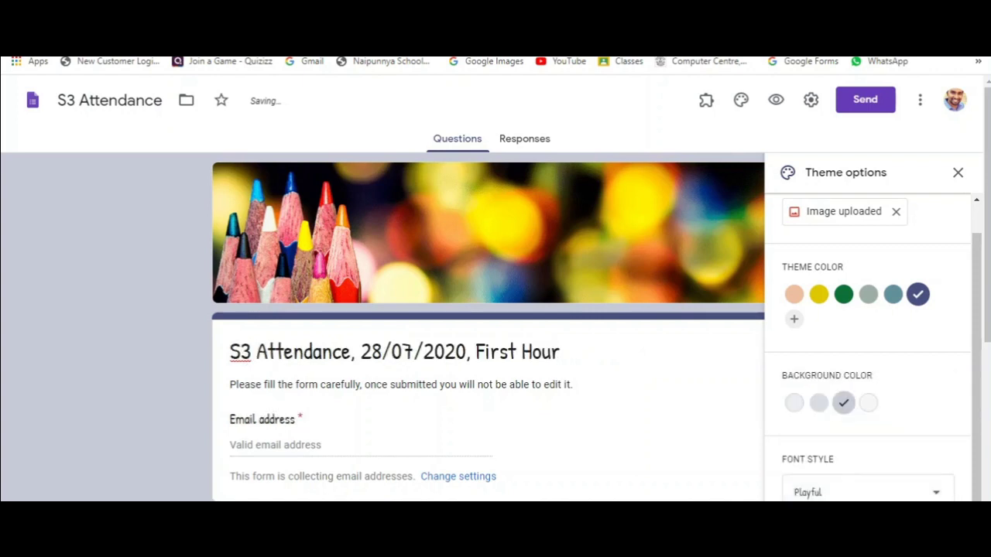
{"action": "left_click", "coordinate": [805, 491]}
{"action": "left_click", "coordinate": [809, 393]}
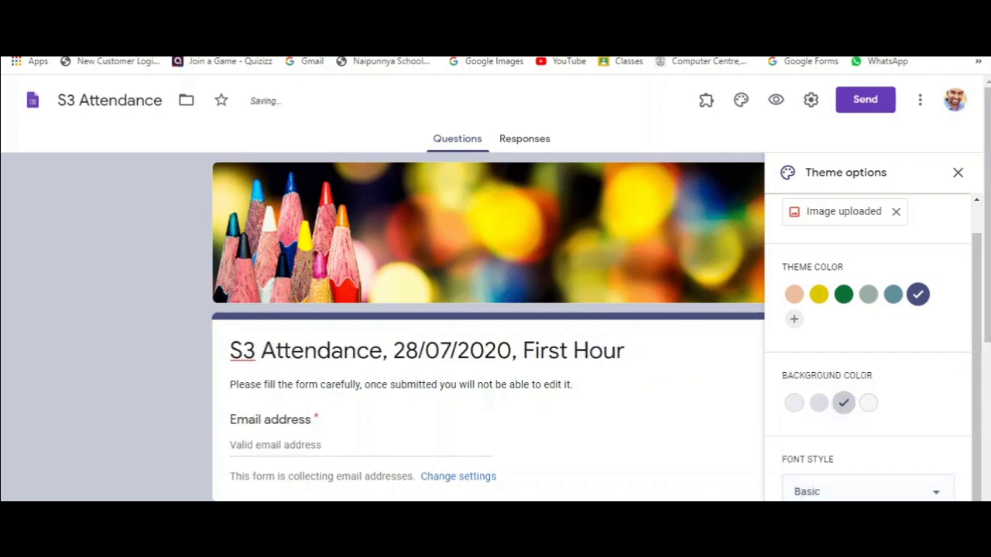
{"action": "key", "text": "Escape"}
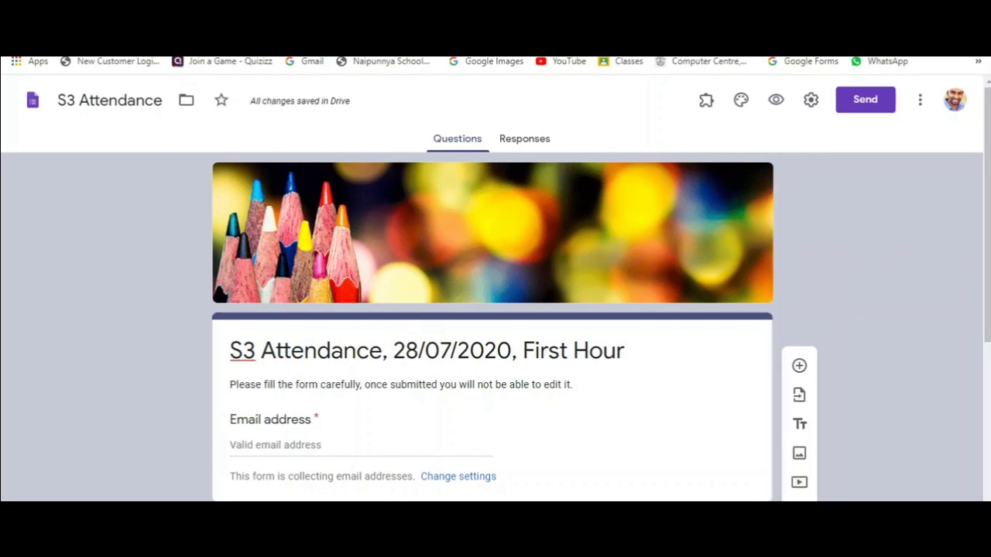
Review the finished form and copy its shortened sharing link to the clipboard
{"action": "scroll", "coordinate": [495, 309], "scroll_direction": "down", "scroll_amount": 4}
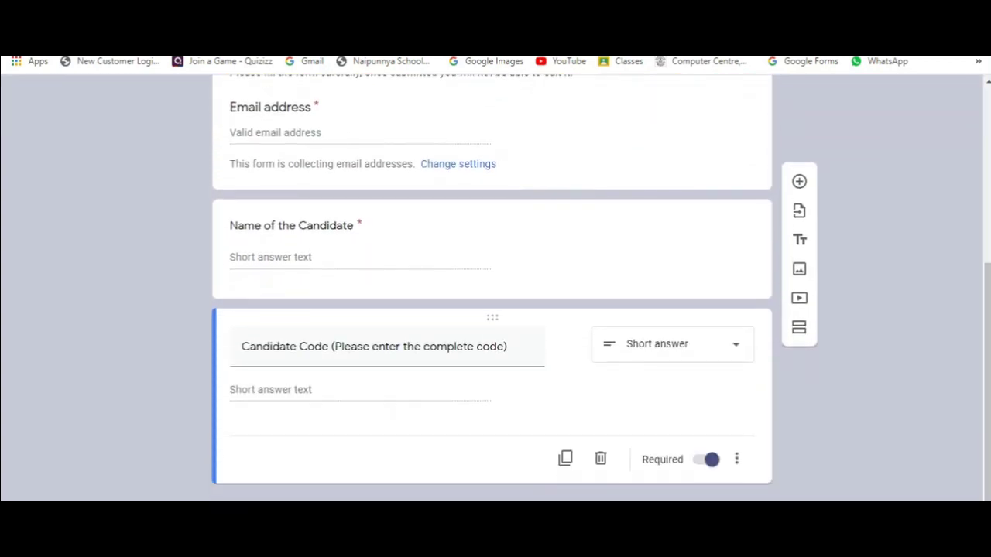
{"action": "scroll", "coordinate": [492, 286], "scroll_direction": "up", "scroll_amount": 5}
{"action": "left_click", "coordinate": [865, 99]}
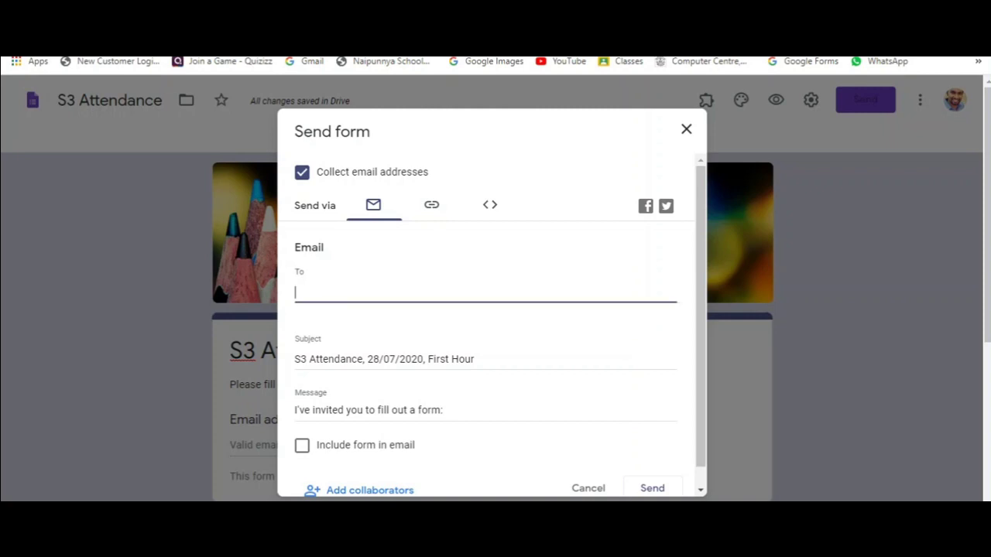
{"action": "left_click", "coordinate": [431, 204]}
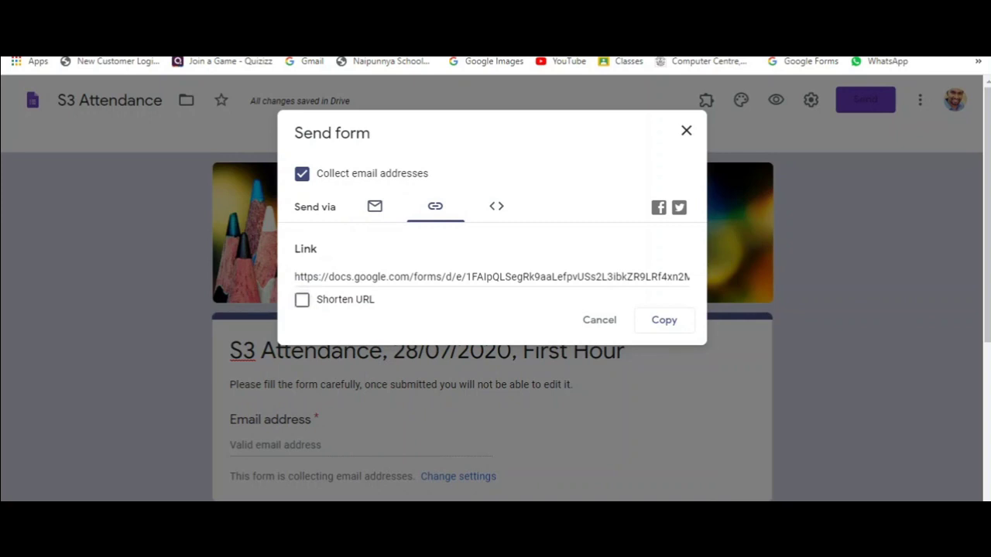
{"action": "left_click", "coordinate": [302, 300]}
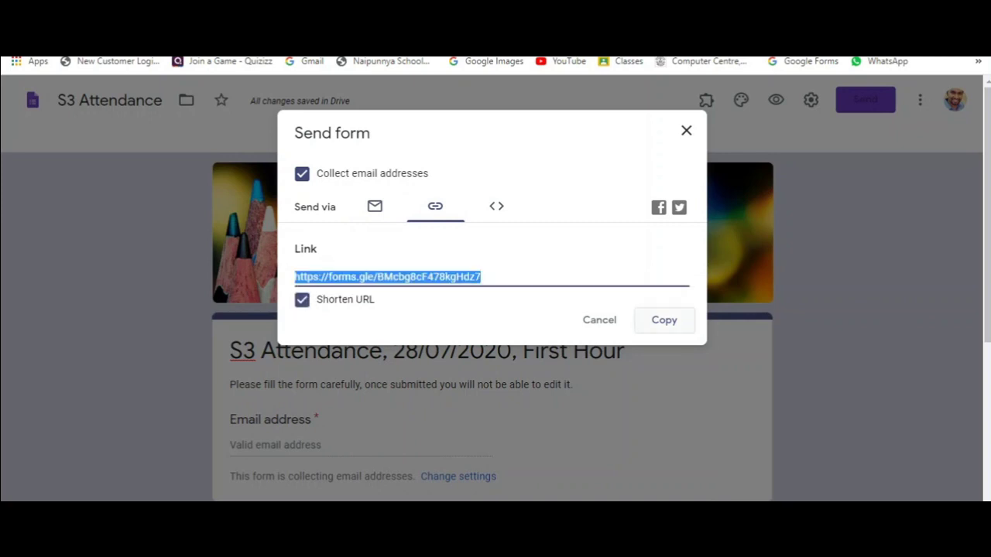
{"action": "left_click", "coordinate": [663, 320]}
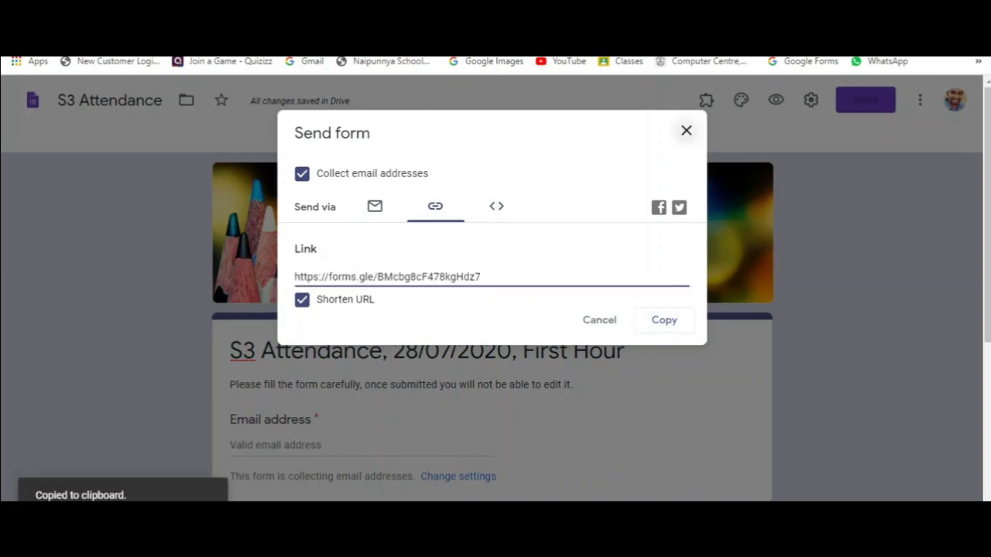
{"action": "left_click", "coordinate": [686, 130]}
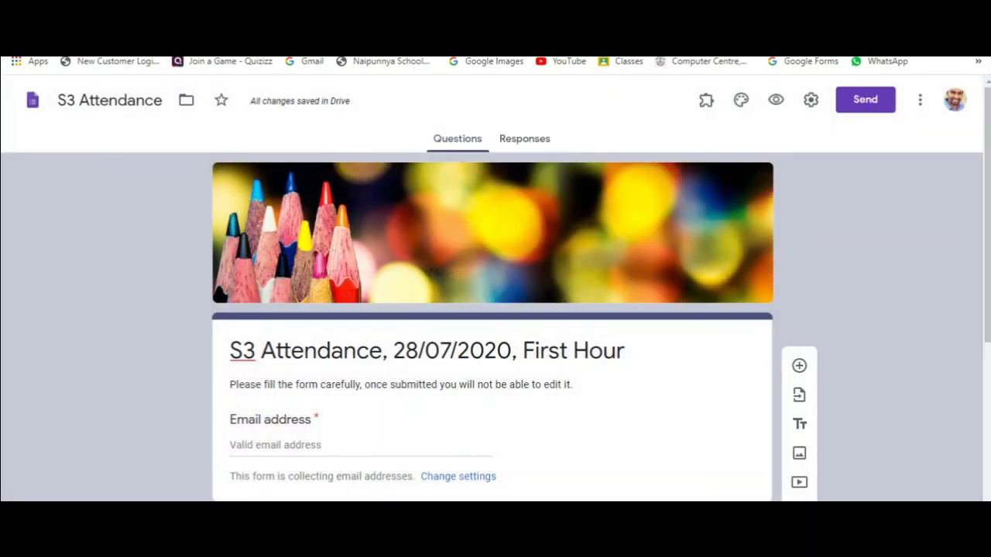
Open WhatsApp in a new browser tab
{"action": "key", "text": "ctrl+t"}
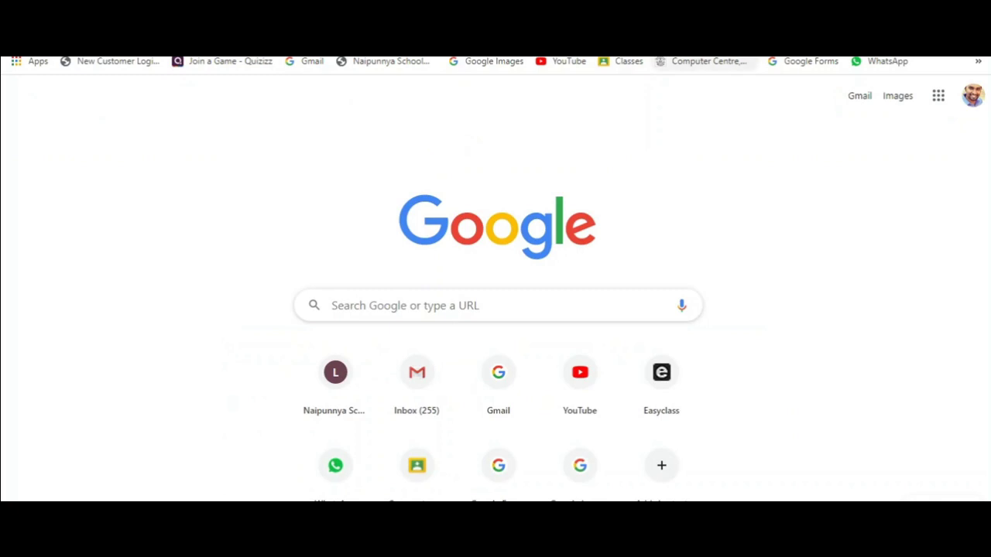
{"action": "left_click", "coordinate": [883, 61]}
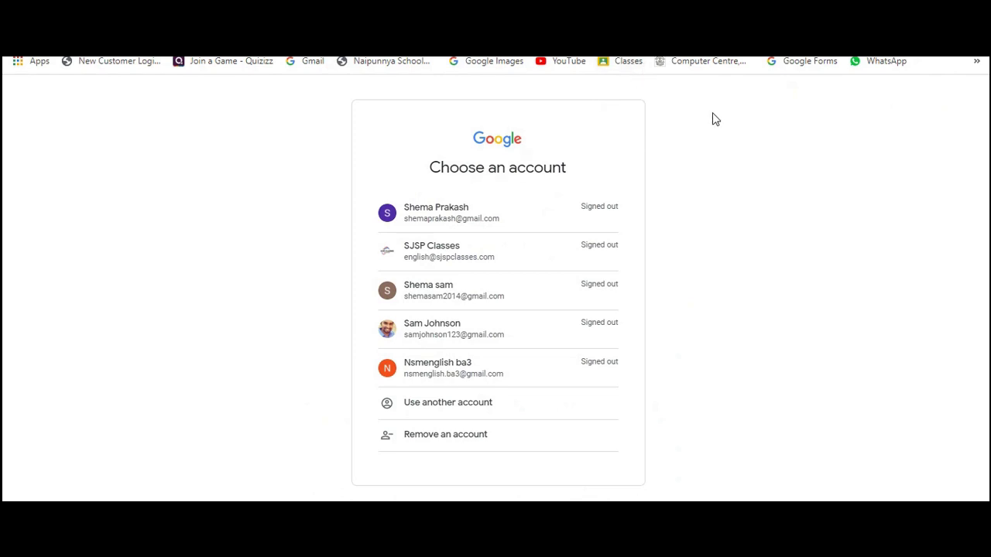
Bookmark the Google Forms sign-in page on the bookmarks bar
{"action": "key", "text": "ctrl+d"}
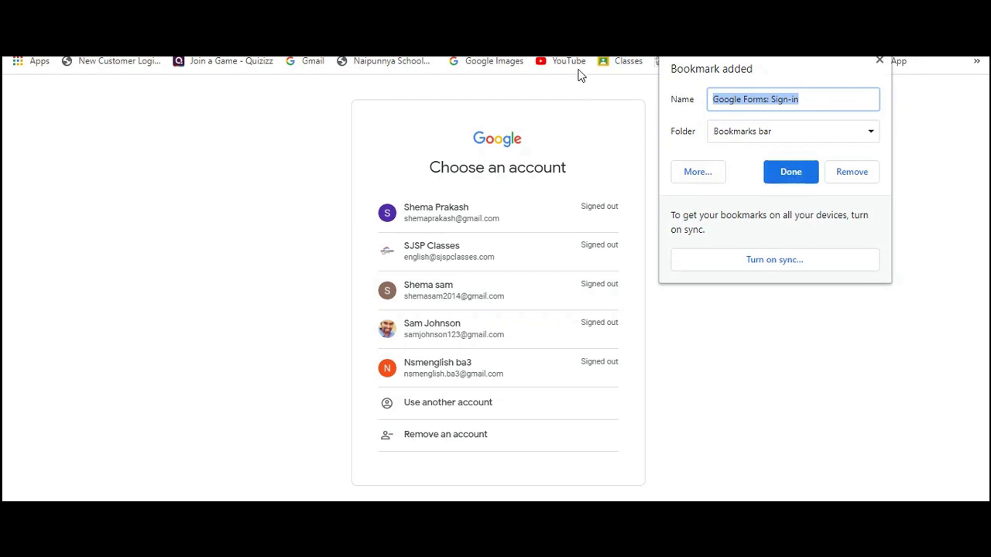
{"action": "left_click", "coordinate": [879, 60]}
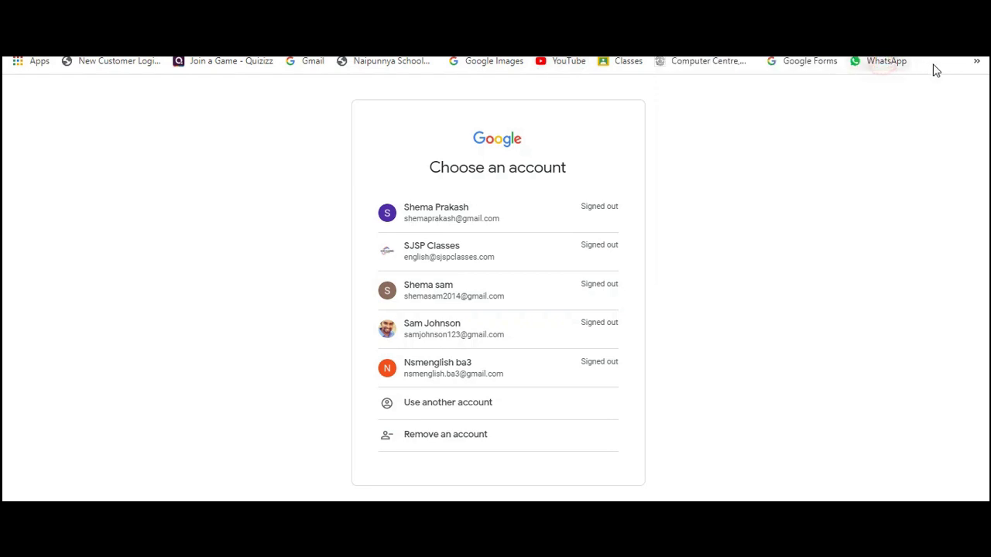
Turn Show bookmarks bar off and back on in the Chrome appearance settings
{"action": "left_click", "coordinate": [977, 42]}
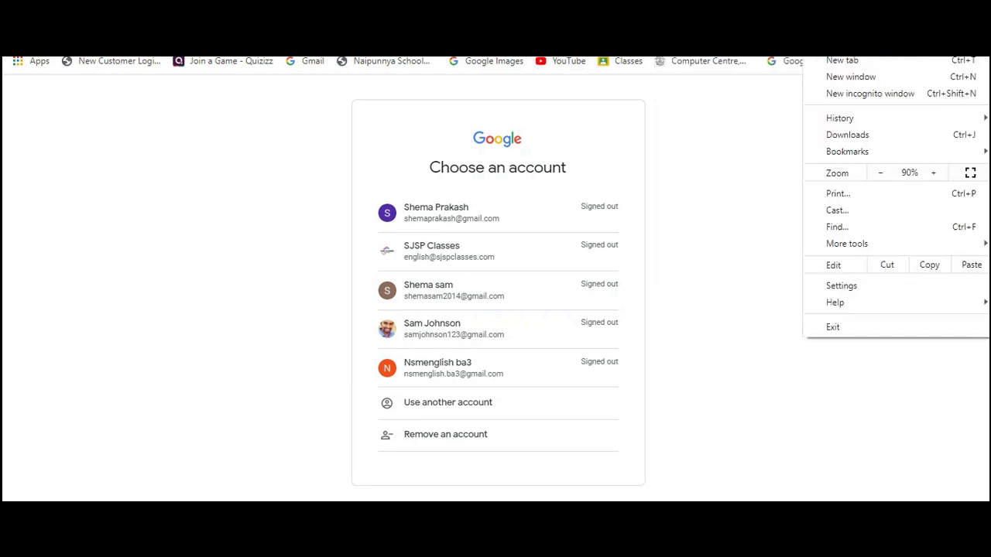
{"action": "left_click", "coordinate": [862, 284]}
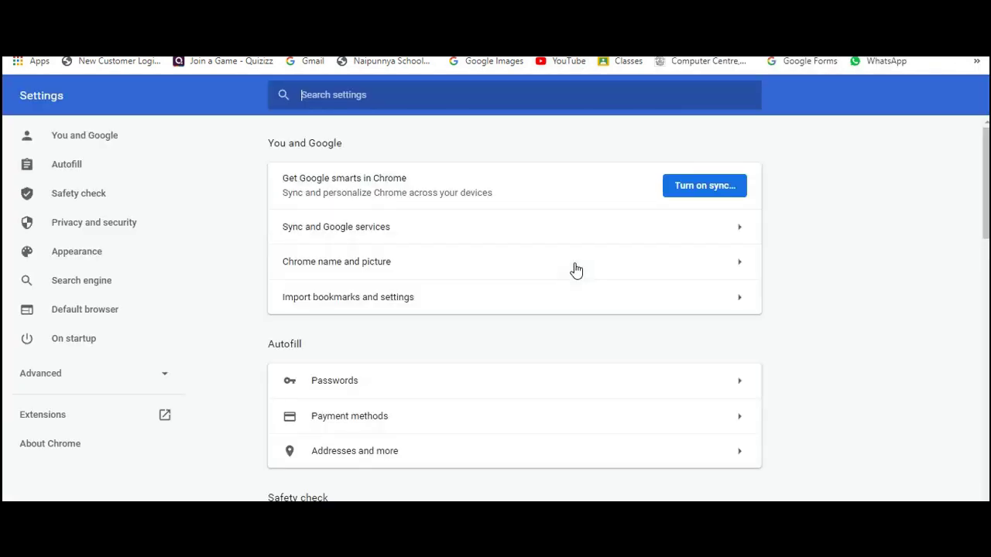
{"action": "scroll", "coordinate": [574, 270], "scroll_direction": "down", "scroll_amount": 5}
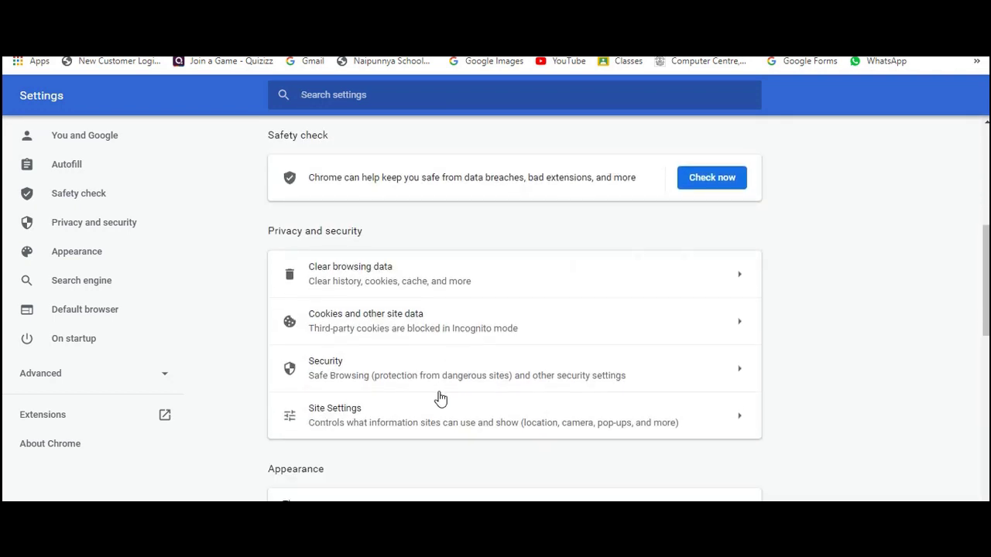
{"action": "scroll", "coordinate": [442, 398], "scroll_direction": "down", "scroll_amount": 3}
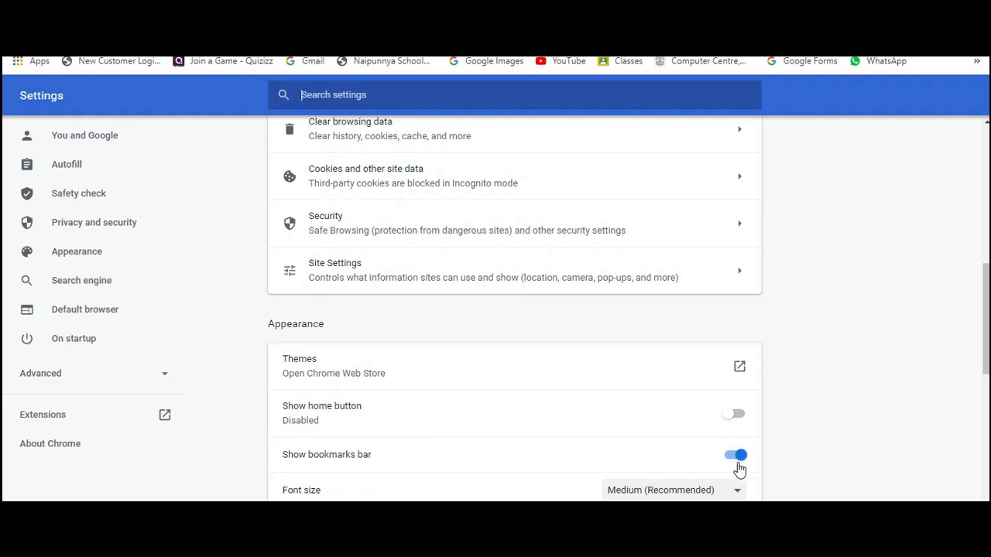
{"action": "left_click", "coordinate": [736, 459]}
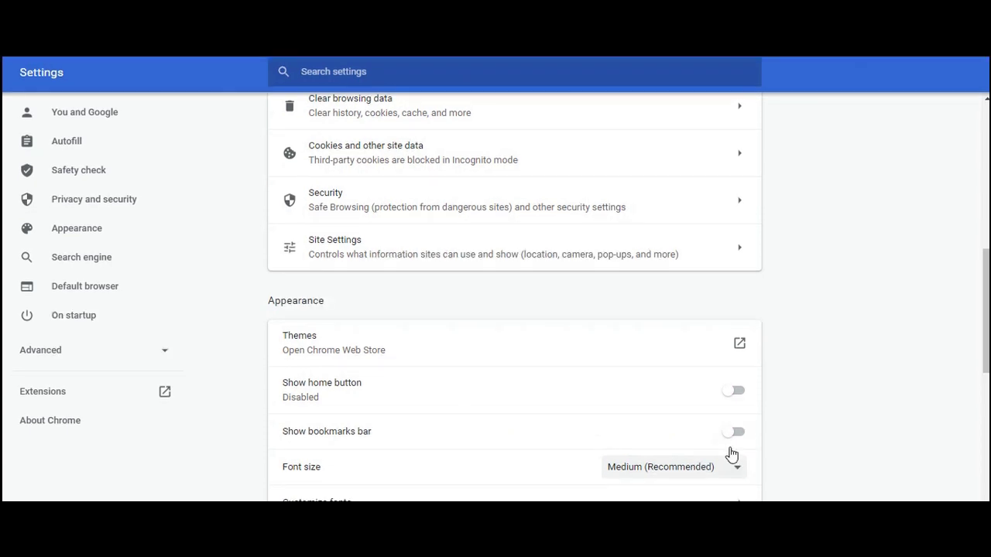
{"action": "left_click", "coordinate": [736, 433]}
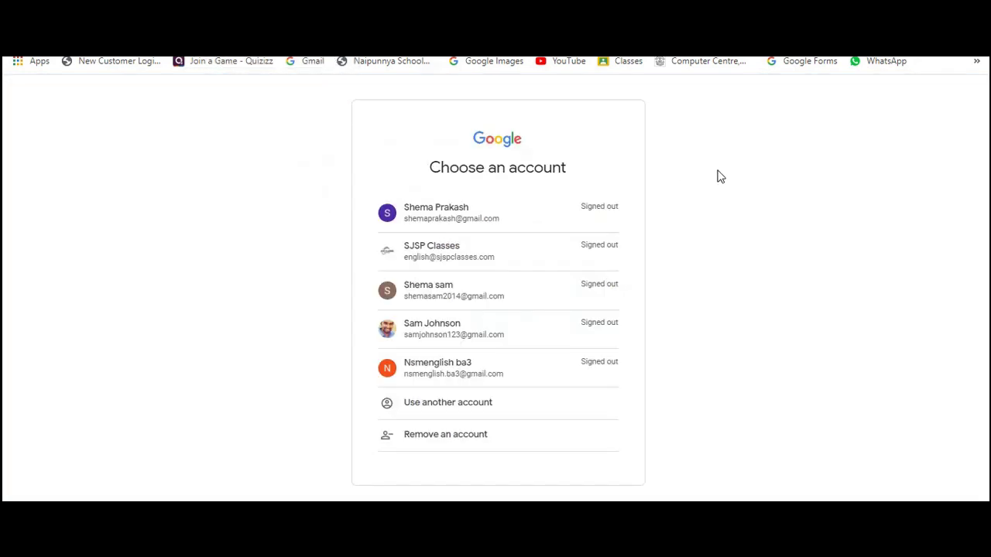
Sign in to Google Forms with the teacher's saved Gmail account by entering the account password
{"action": "left_click", "coordinate": [443, 338]}
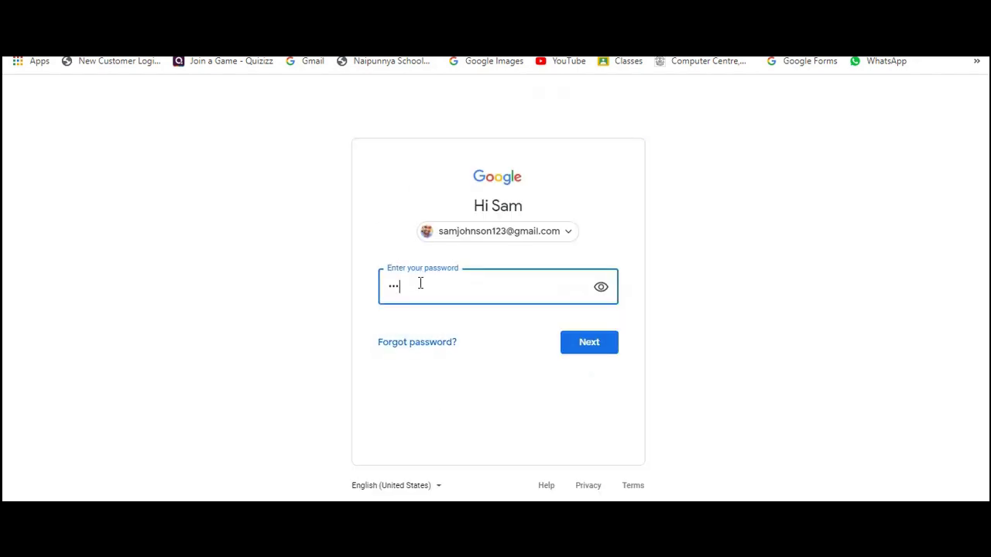
{"action": "type", "text": "******"}
{"action": "key", "text": "Return"}
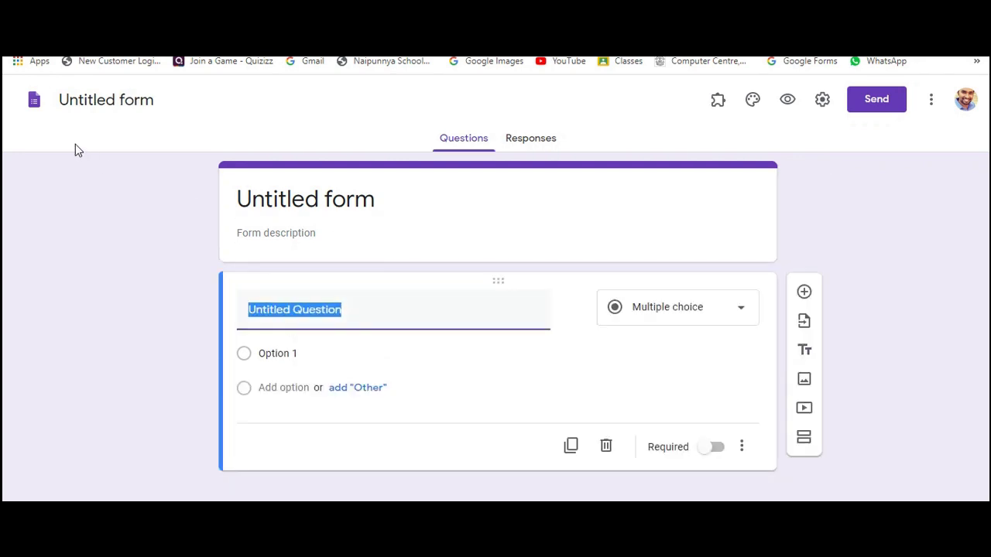
From the Forms home page, open the SJ's Classes: S3 Online Attendance Portal form and bring up its responses spreadsheet
{"action": "left_click", "coordinate": [33, 105]}
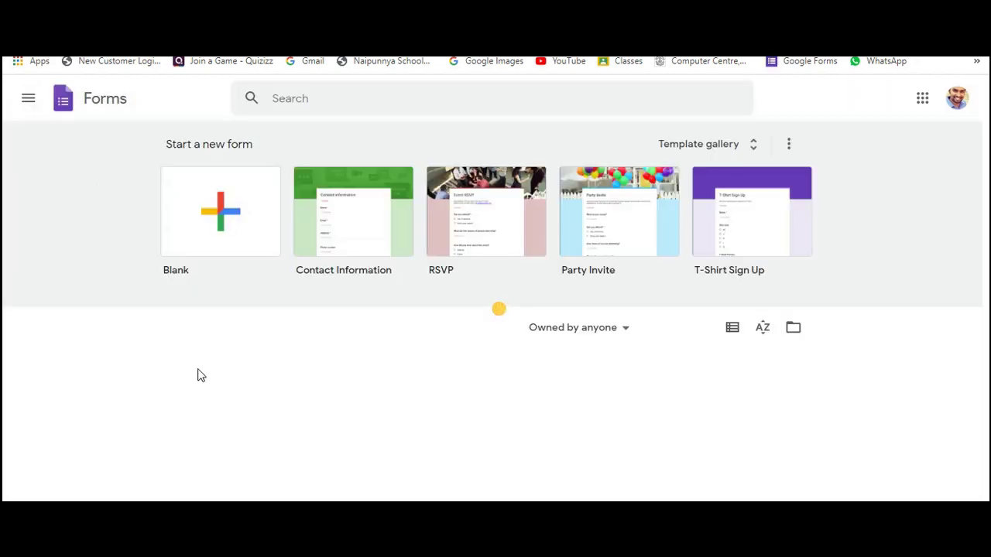
{"action": "scroll", "coordinate": [116, 334], "scroll_direction": "down", "scroll_amount": 2}
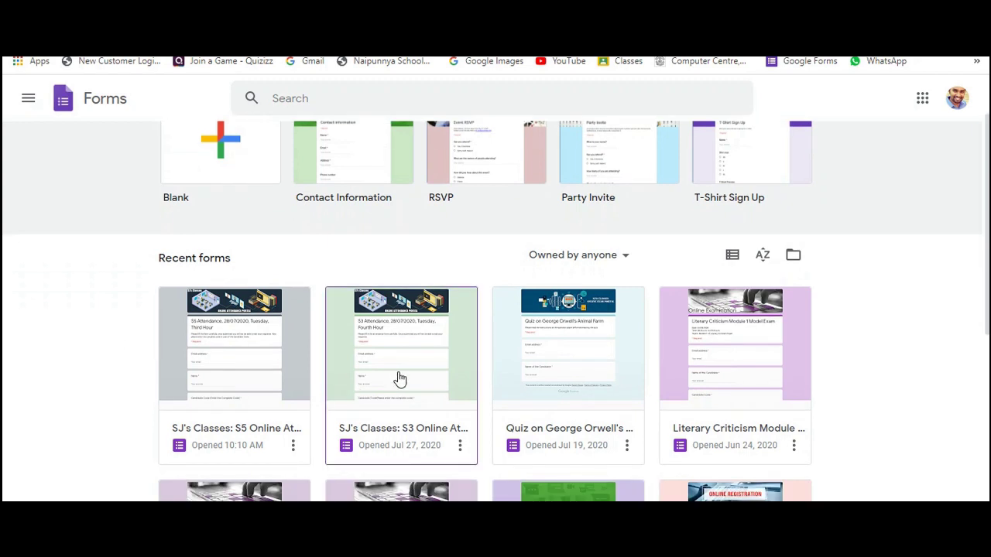
{"action": "left_click", "coordinate": [407, 354]}
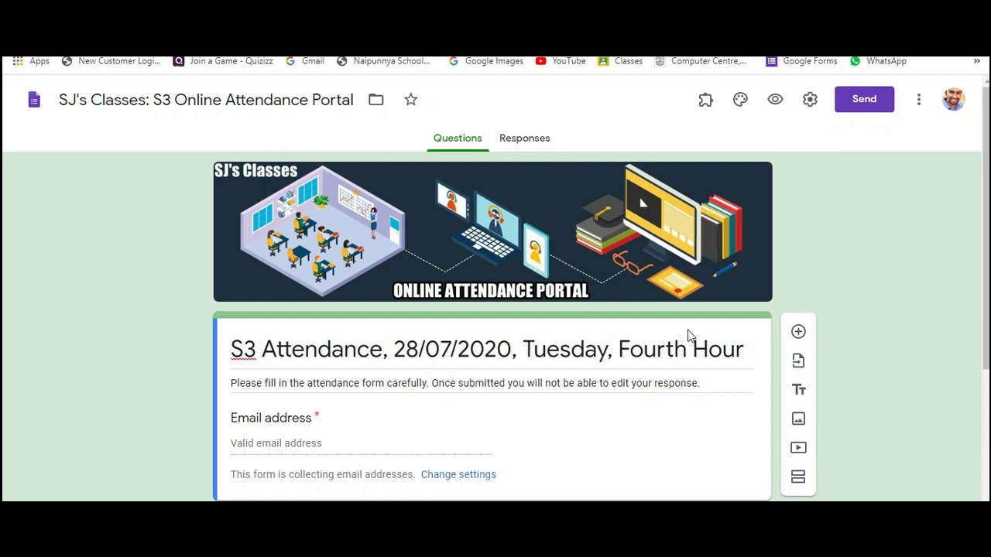
{"action": "left_click", "coordinate": [538, 144]}
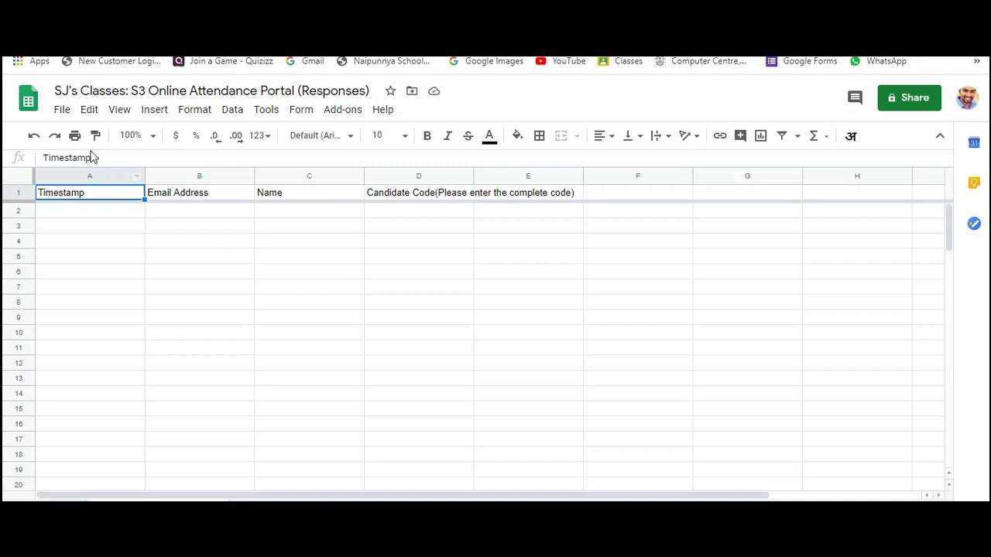
Review the download formats for the responses spreadsheet, including Microsoft Excel (.xlsx), without downloading a file
{"action": "left_click", "coordinate": [62, 112]}
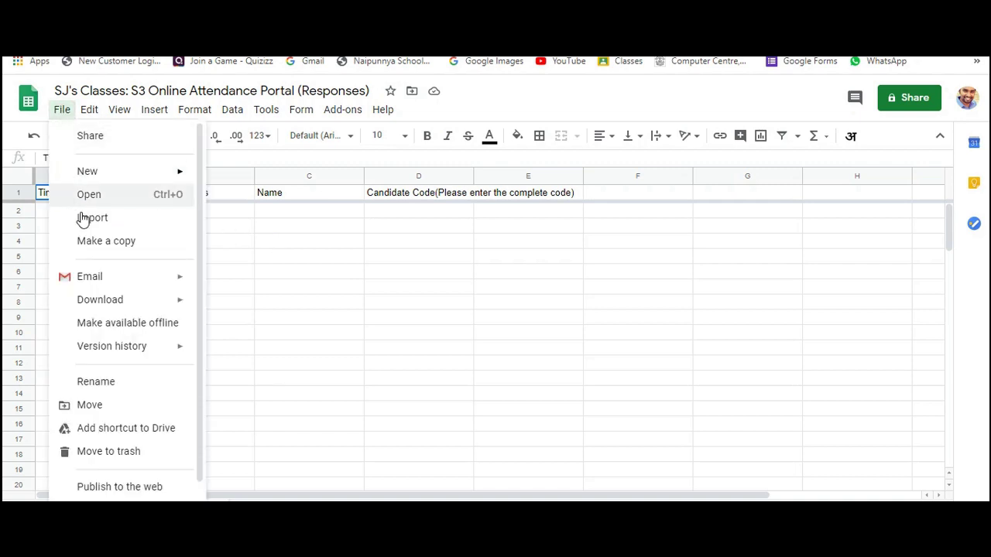
{"action": "mouse_move", "coordinate": [186, 310]}
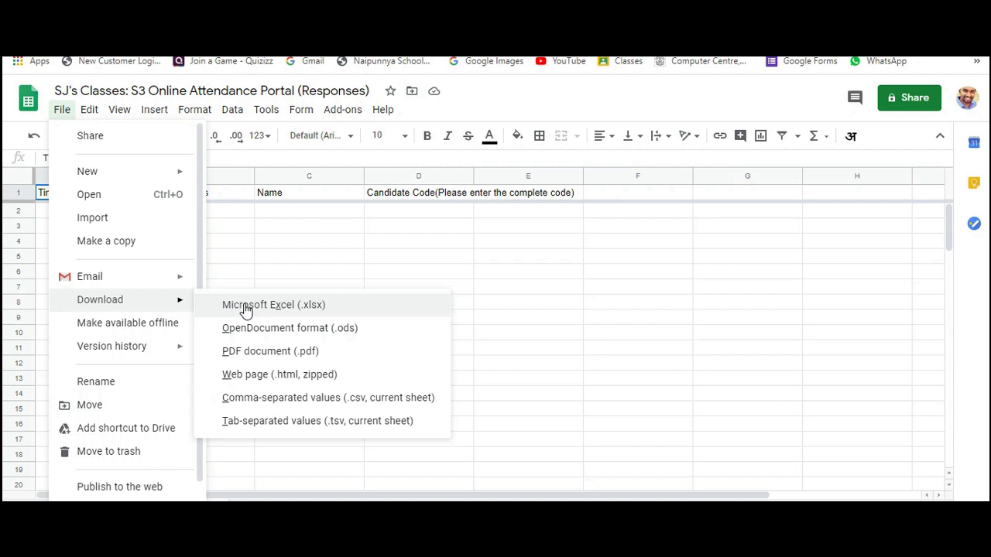
{"action": "left_click", "coordinate": [287, 227]}
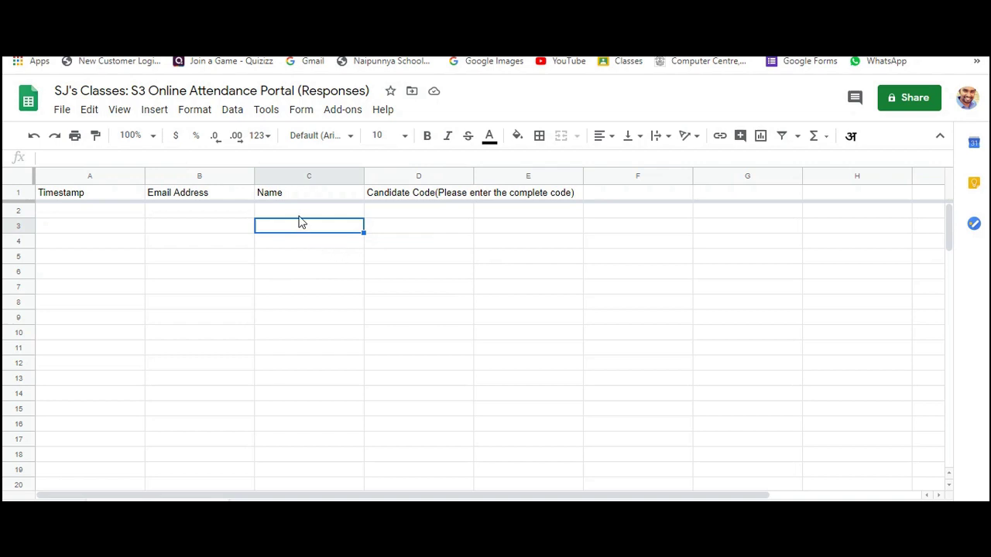
{"action": "left_click", "coordinate": [142, 212]}
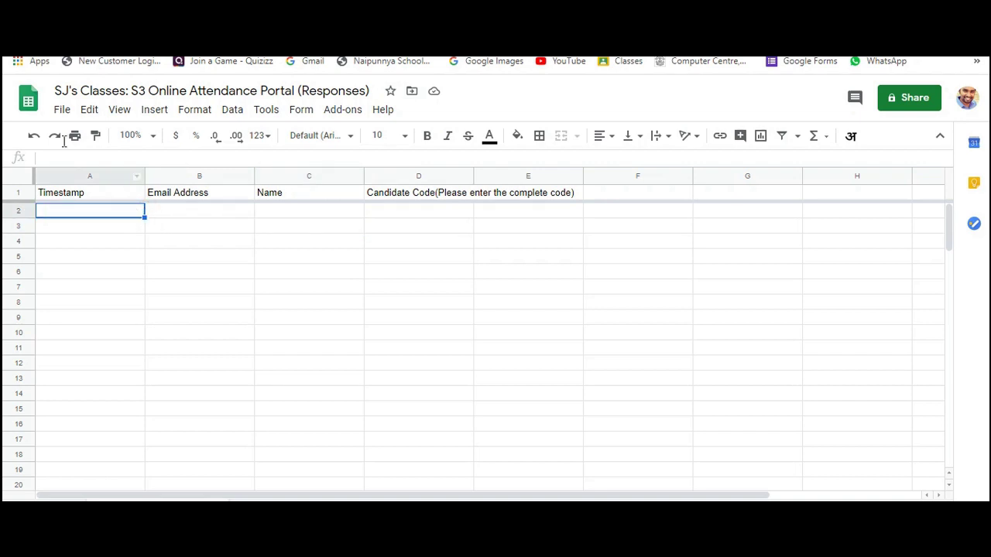
{"action": "left_click", "coordinate": [60, 110]}
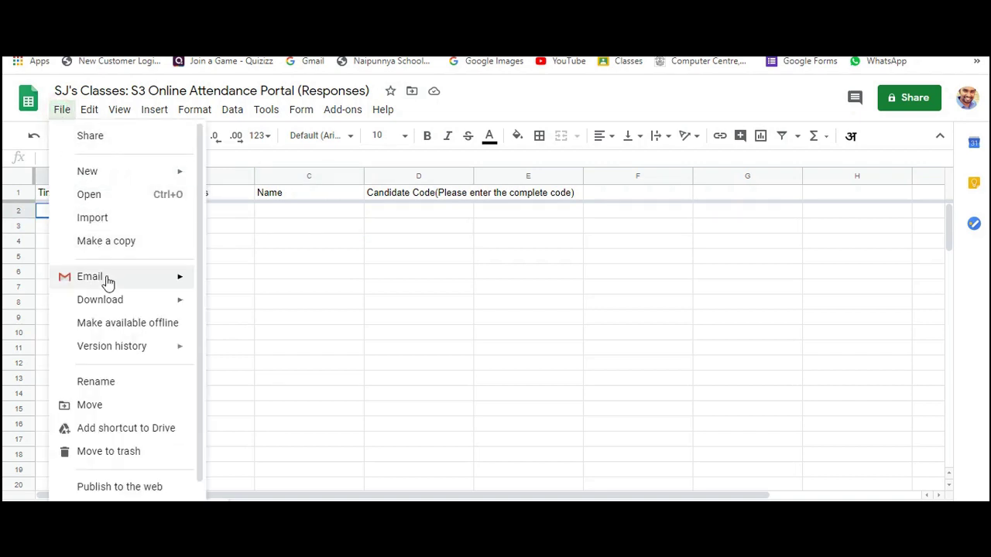
{"action": "mouse_move", "coordinate": [176, 305]}
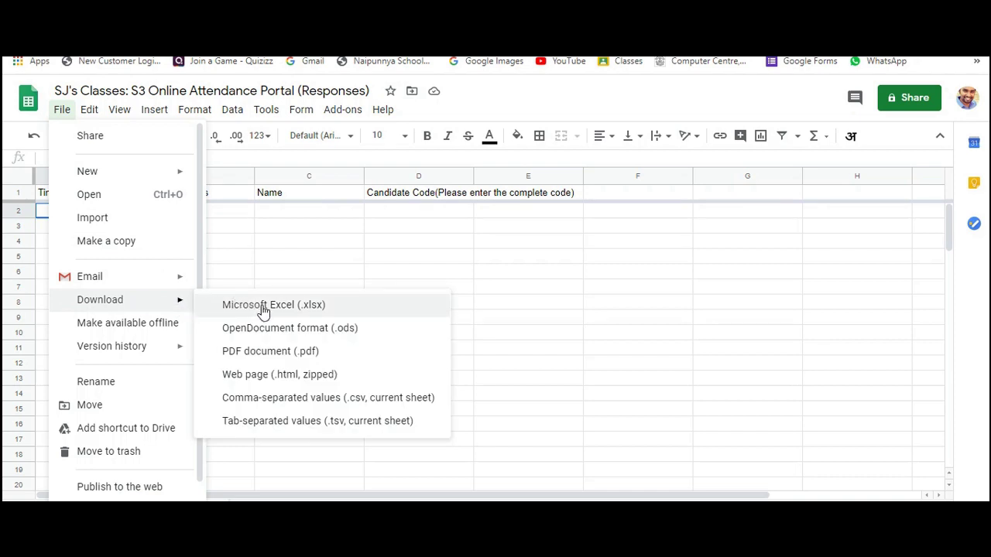
{"action": "left_click", "coordinate": [279, 243]}
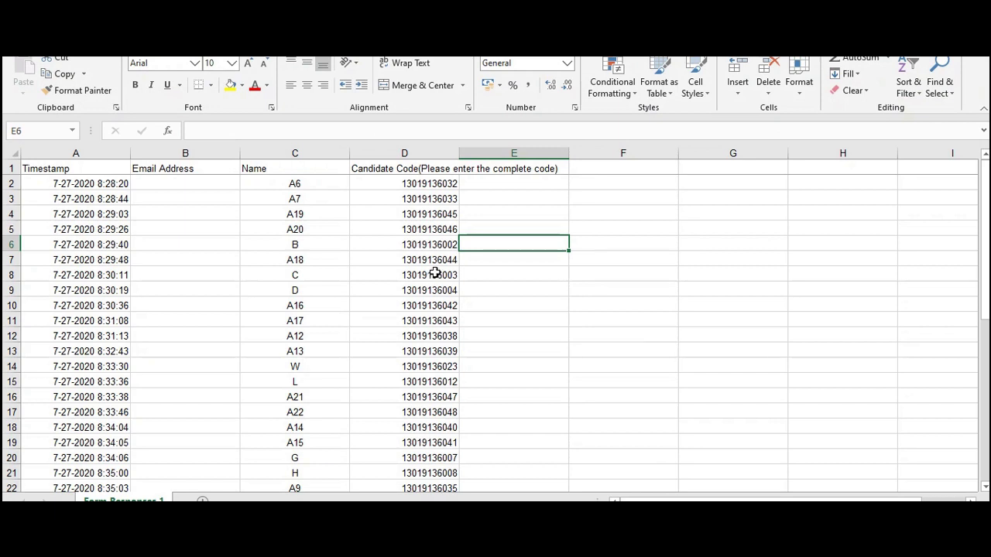
Switch to the response sheet in Excel and examine its Timestamp, Email Address and Name columns
{"action": "left_click", "coordinate": [205, 186]}
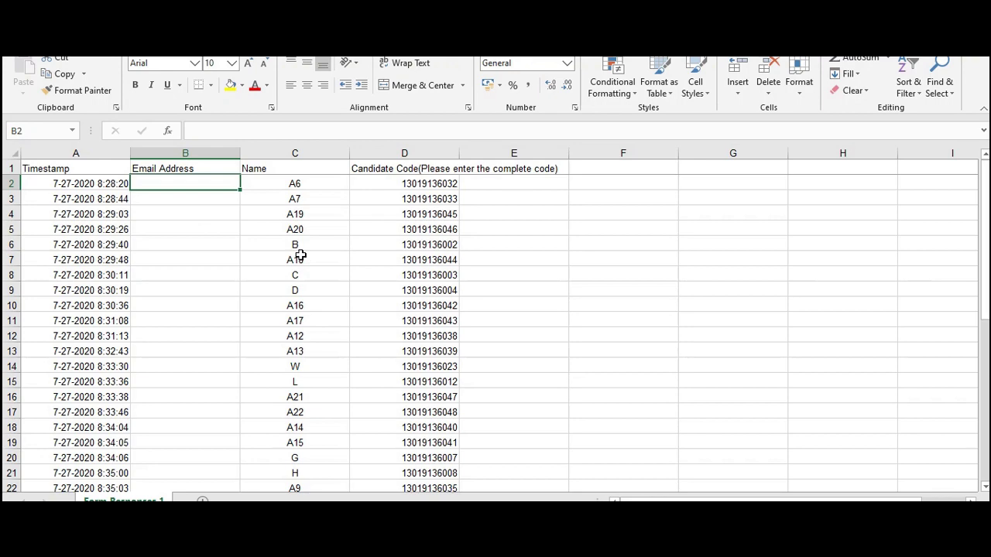
{"action": "left_click", "coordinate": [105, 186]}
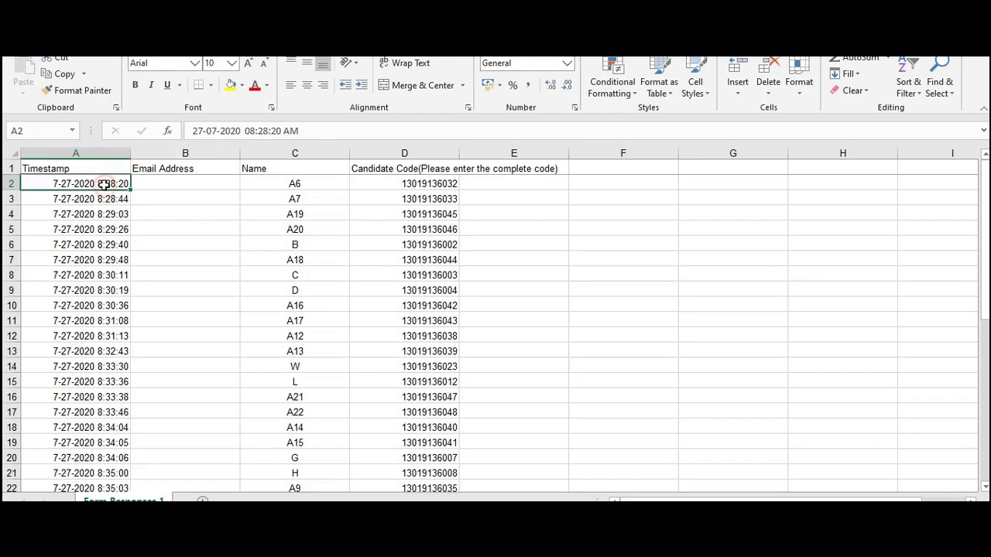
{"action": "scroll", "coordinate": [99, 216], "scroll_direction": "down", "scroll_amount": 1}
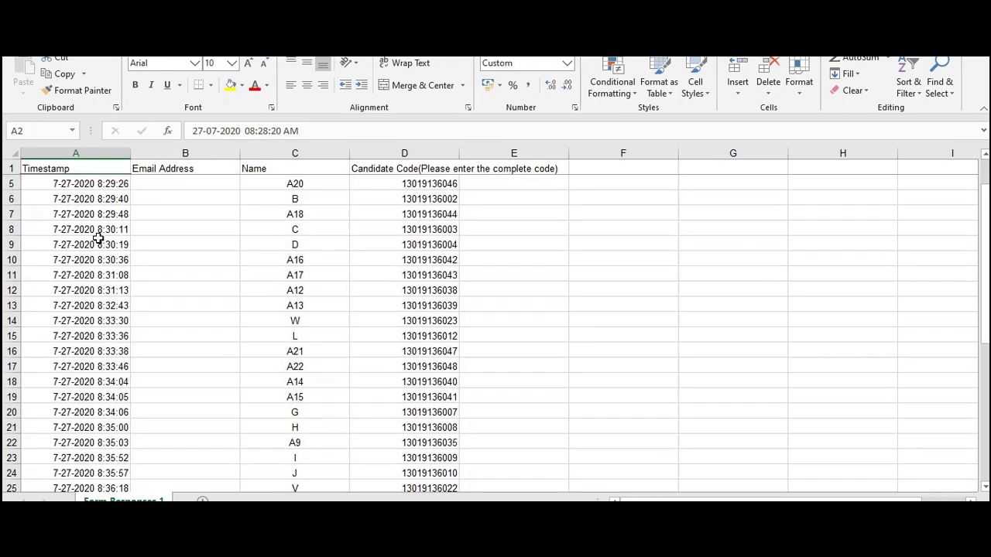
{"action": "scroll", "coordinate": [104, 320], "scroll_direction": "down", "scroll_amount": 1}
{"action": "scroll", "coordinate": [116, 301], "scroll_direction": "up", "scroll_amount": 2}
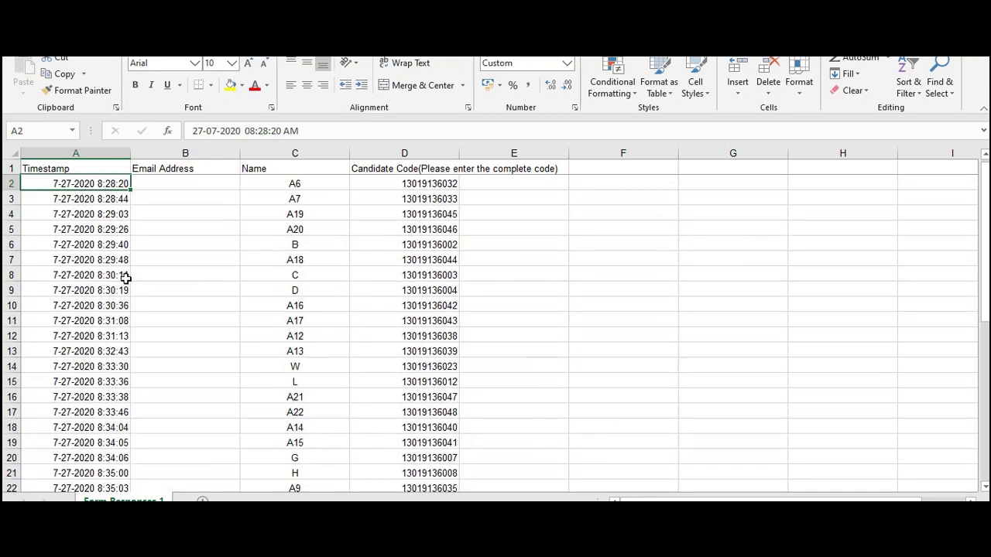
{"action": "left_click", "coordinate": [194, 189]}
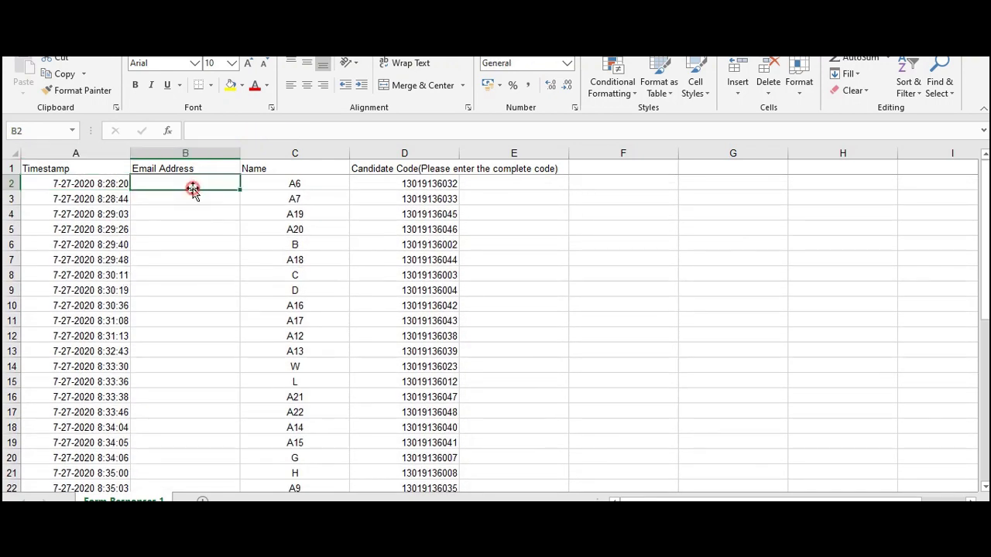
{"action": "left_click", "coordinate": [309, 183]}
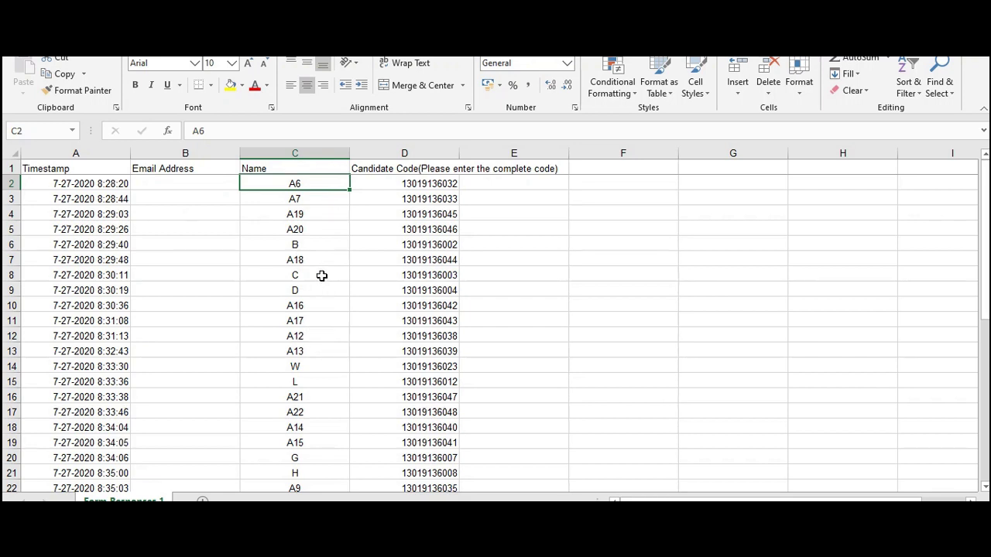
Examine the Candidate Code column, including its header and the codes entered for each response
{"action": "left_click", "coordinate": [423, 197]}
{"action": "scroll", "coordinate": [418, 376], "scroll_direction": "down", "scroll_amount": 5}
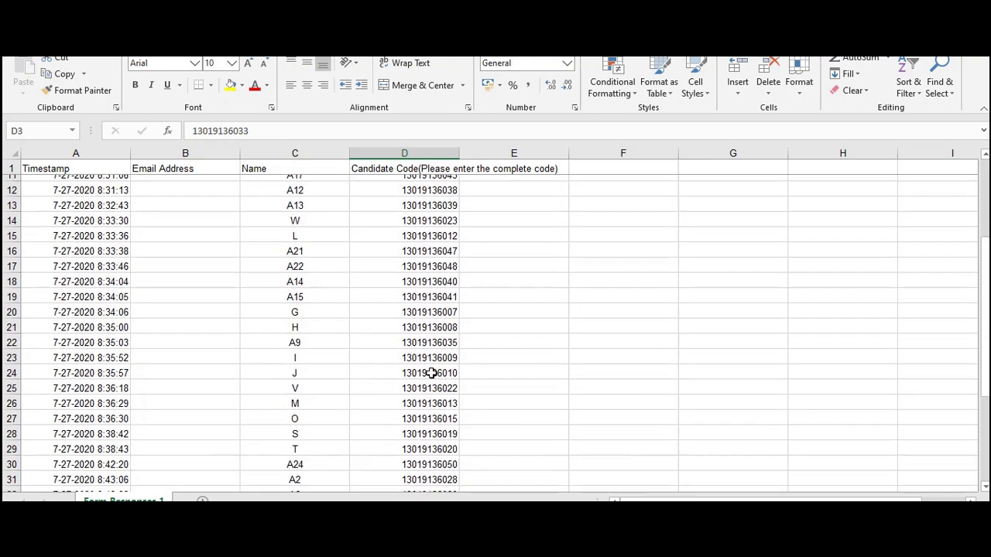
{"action": "scroll", "coordinate": [430, 374], "scroll_direction": "up", "scroll_amount": 2}
{"action": "scroll", "coordinate": [430, 374], "scroll_direction": "up", "scroll_amount": 3}
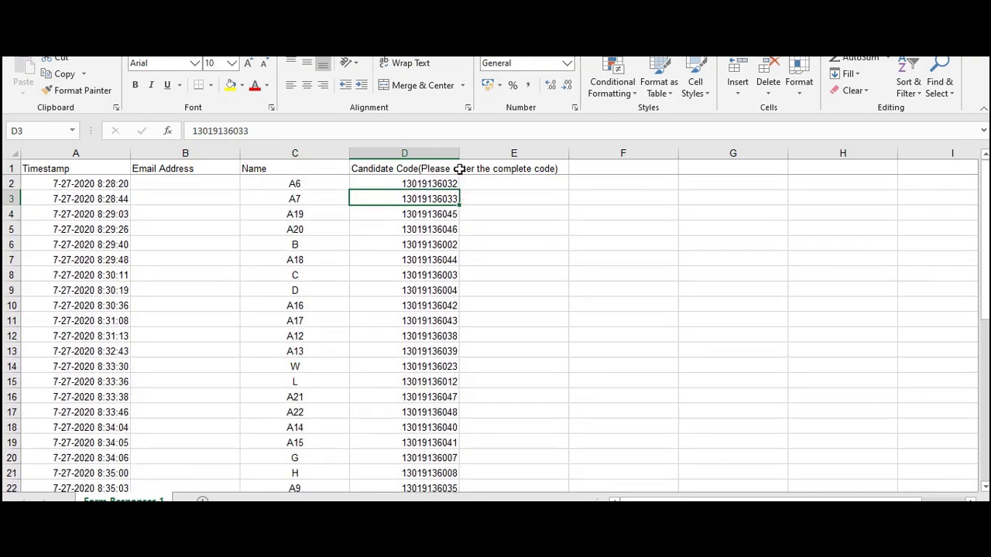
{"action": "left_click", "coordinate": [490, 169]}
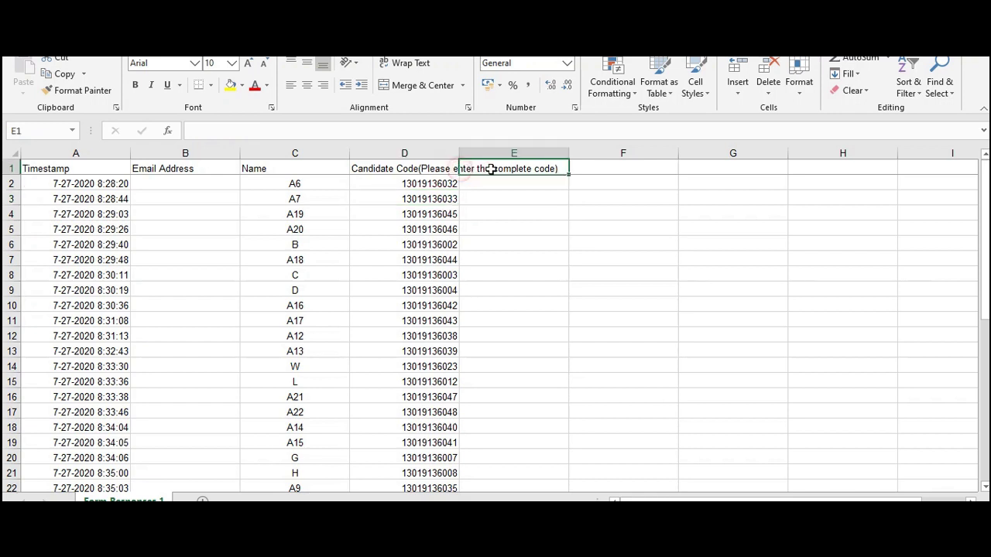
{"action": "left_click", "coordinate": [442, 169]}
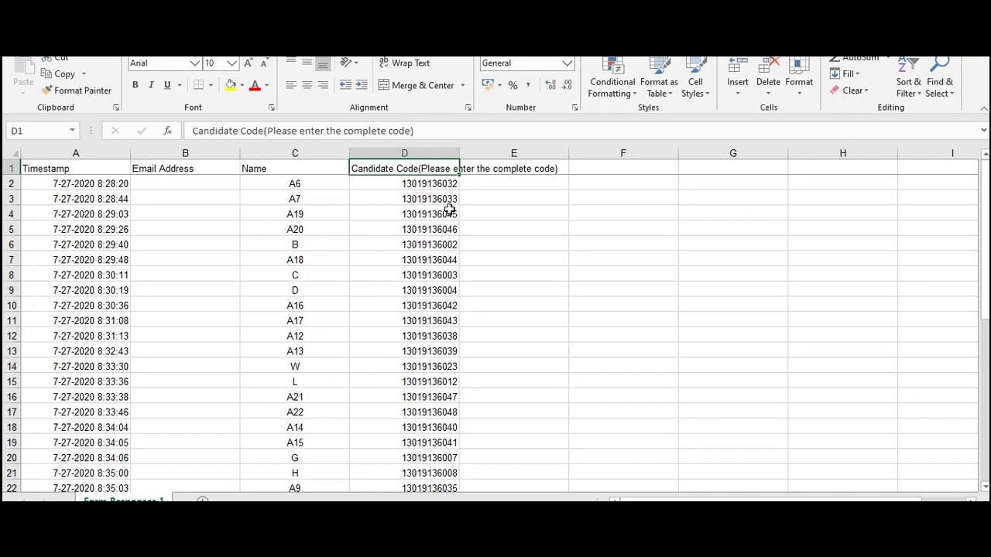
{"action": "scroll", "coordinate": [437, 294], "scroll_direction": "down", "scroll_amount": 5}
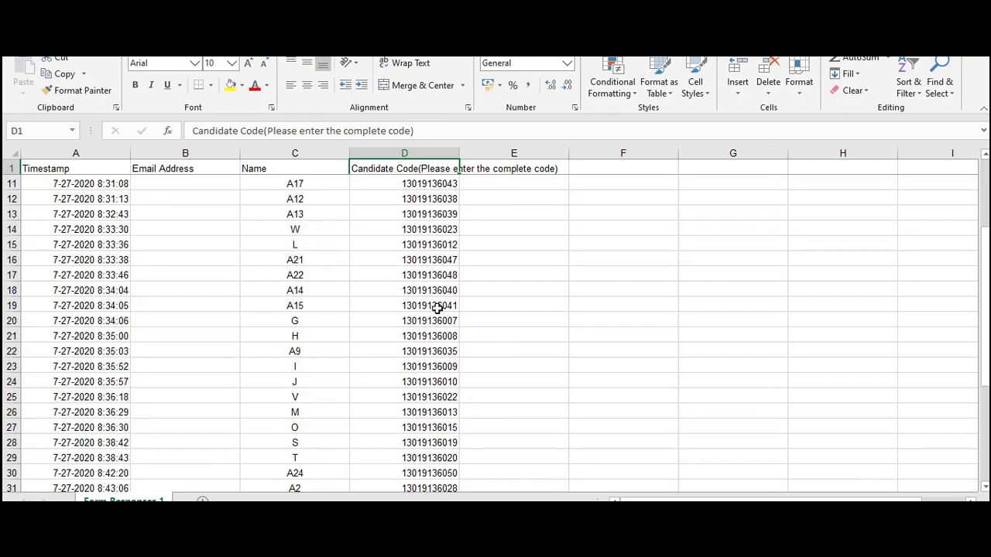
{"action": "scroll", "coordinate": [437, 308], "scroll_direction": "up", "scroll_amount": 5}
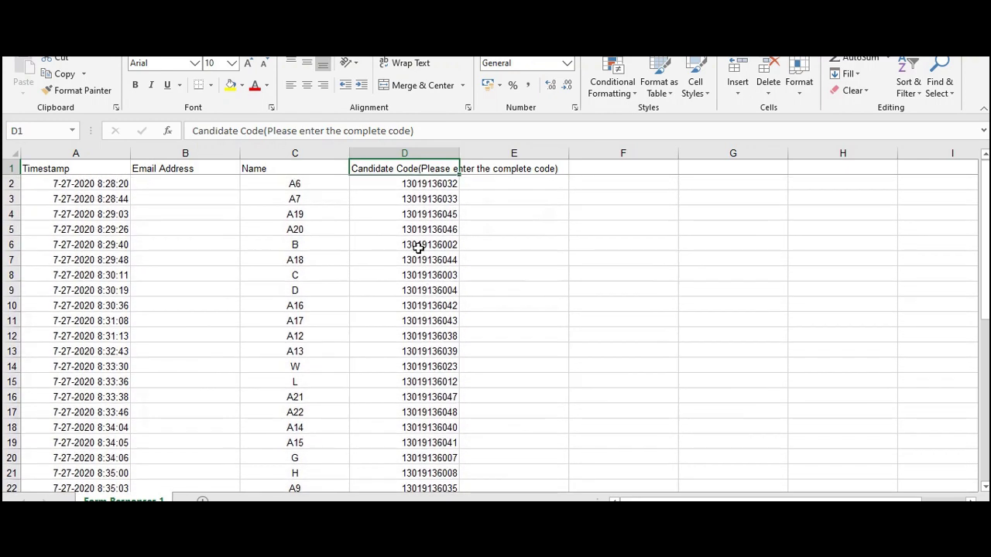
{"action": "left_click", "coordinate": [437, 230]}
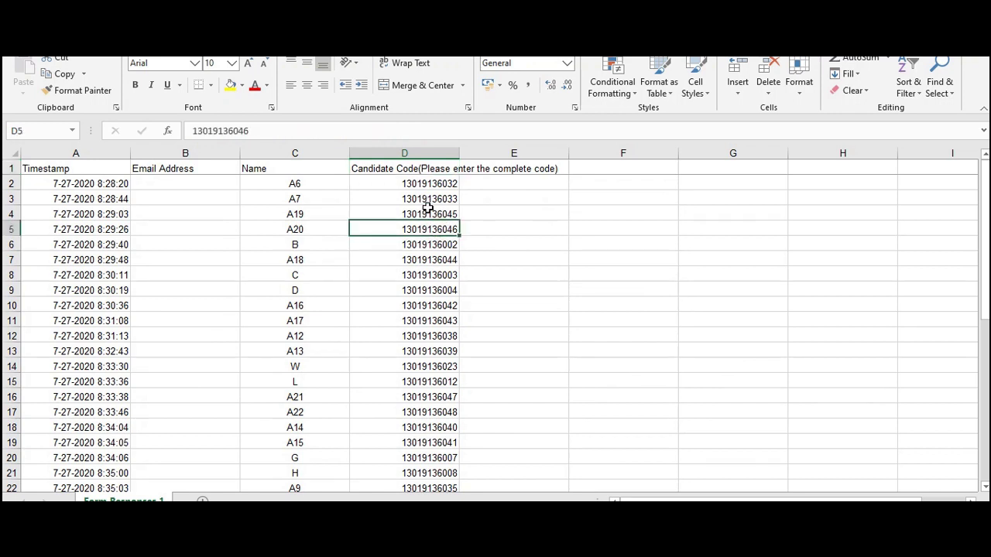
Check the submission timestamps from the first response down to the last one
{"action": "left_click", "coordinate": [105, 186]}
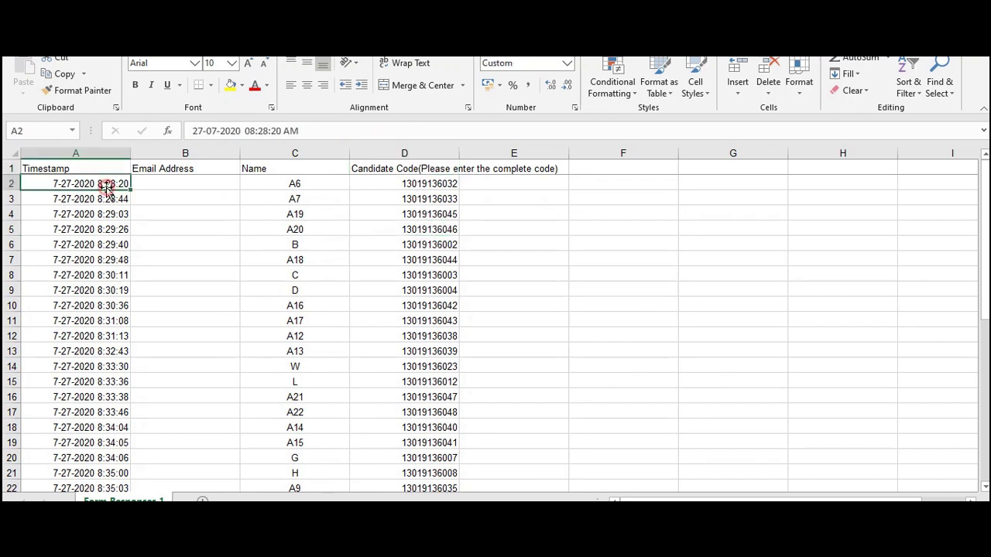
{"action": "scroll", "coordinate": [101, 197], "scroll_direction": "down", "scroll_amount": 1}
{"action": "scroll", "coordinate": [100, 200], "scroll_direction": "down", "scroll_amount": 5}
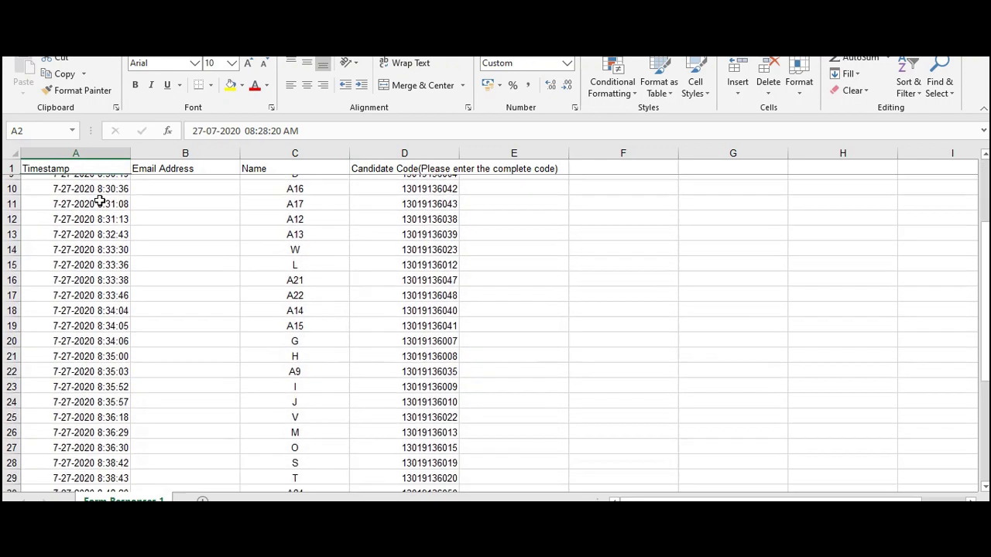
{"action": "scroll", "coordinate": [113, 266], "scroll_direction": "down", "scroll_amount": 2}
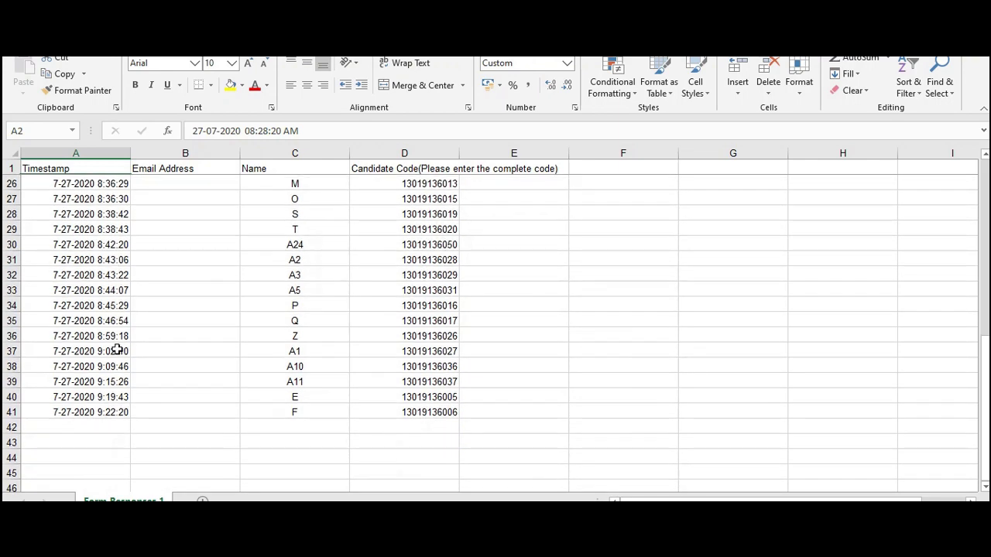
Delete the entire Timestamp column from the response sheet
{"action": "scroll", "coordinate": [108, 348], "scroll_direction": "up", "scroll_amount": 8}
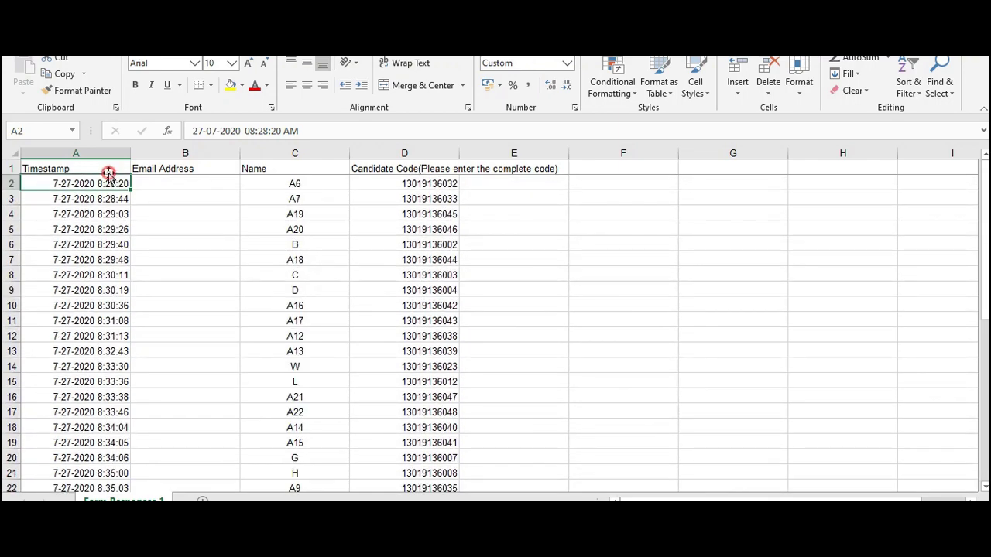
{"action": "left_click", "coordinate": [109, 169]}
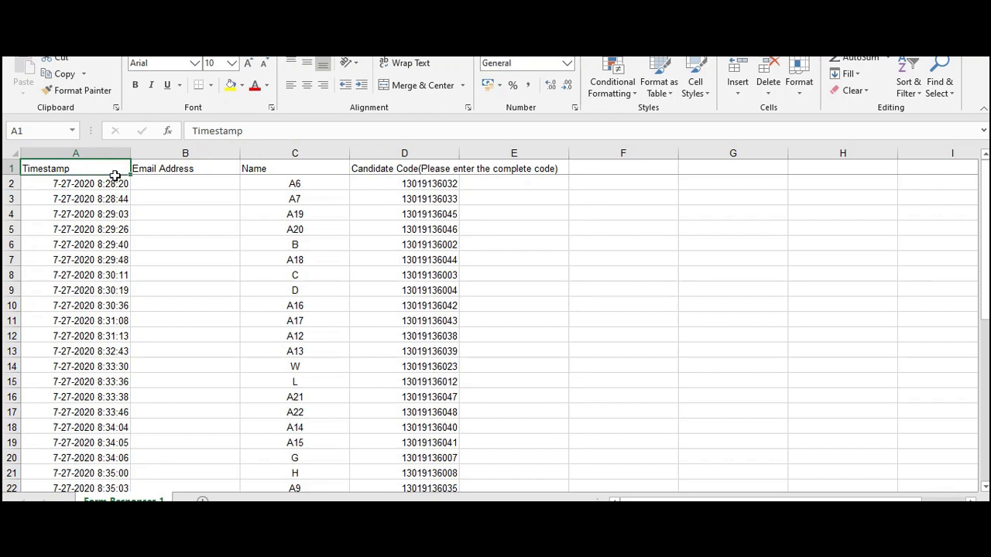
{"action": "right_click", "coordinate": [112, 173]}
{"action": "key", "text": "Escape"}
{"action": "right_click", "coordinate": [89, 172]}
{"action": "left_click", "coordinate": [126, 308]}
{"action": "left_click", "coordinate": [129, 319]}
{"action": "left_click", "coordinate": [105, 343]}
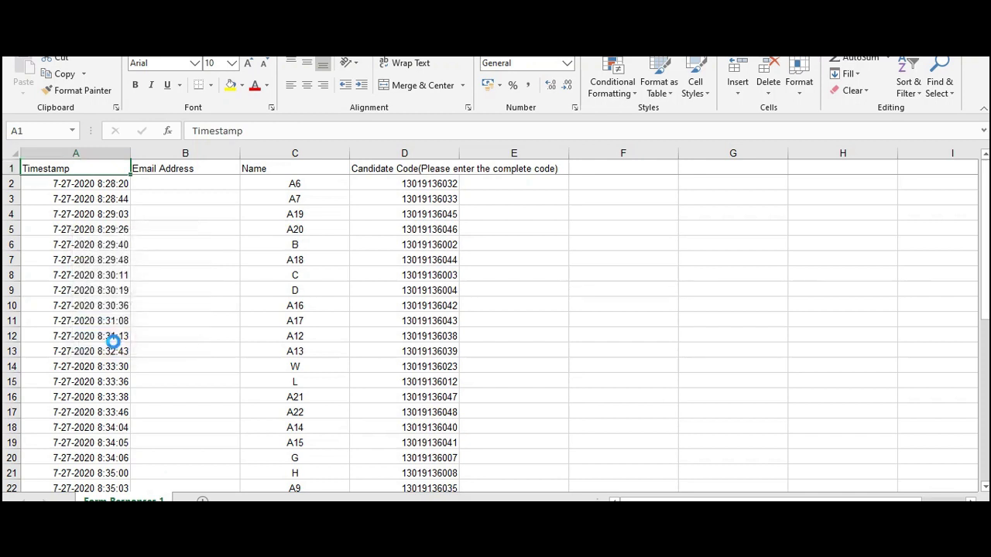
Delete the entire Email Address column so the sheet starts with the Name column
{"action": "right_click", "coordinate": [102, 168]}
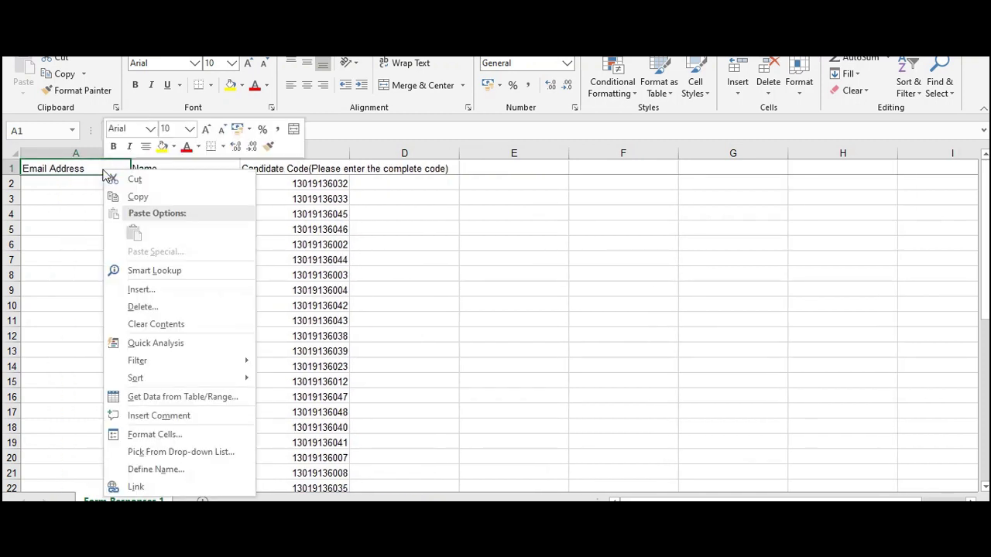
{"action": "left_click", "coordinate": [143, 304]}
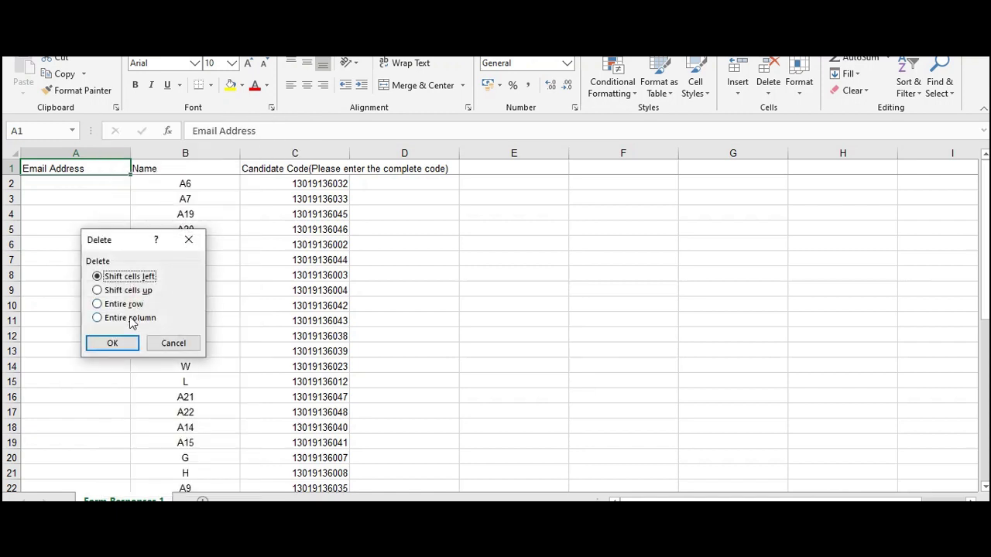
{"action": "left_click", "coordinate": [130, 319]}
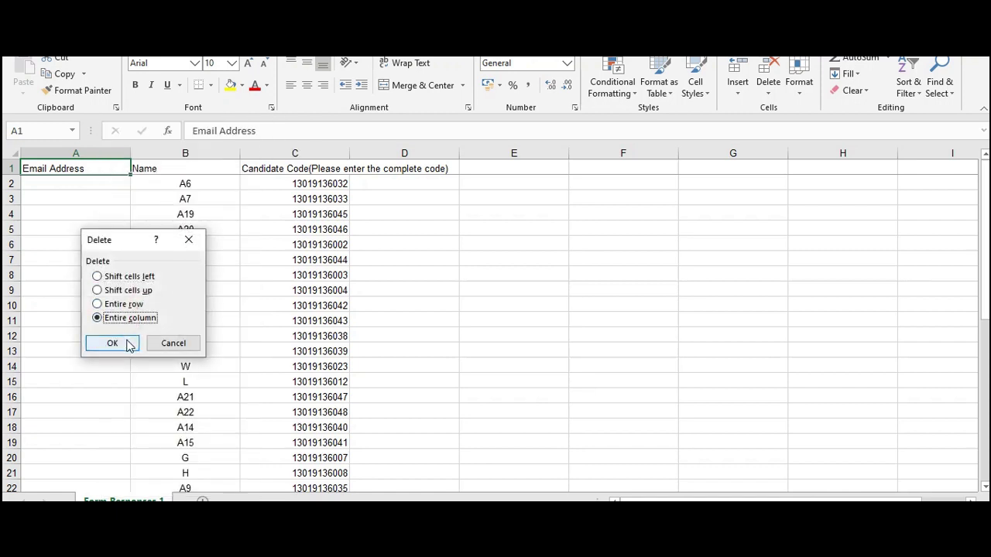
{"action": "left_click", "coordinate": [127, 344]}
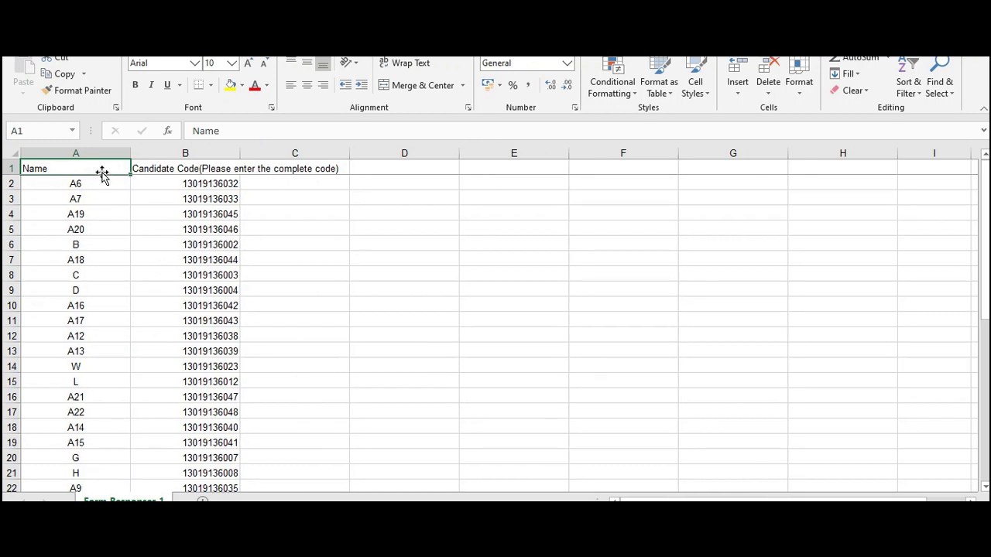
Sort the Name and Candidate Code data, headers included, by Candidate Code cell values from smallest to largest
{"action": "left_click", "coordinate": [180, 169]}
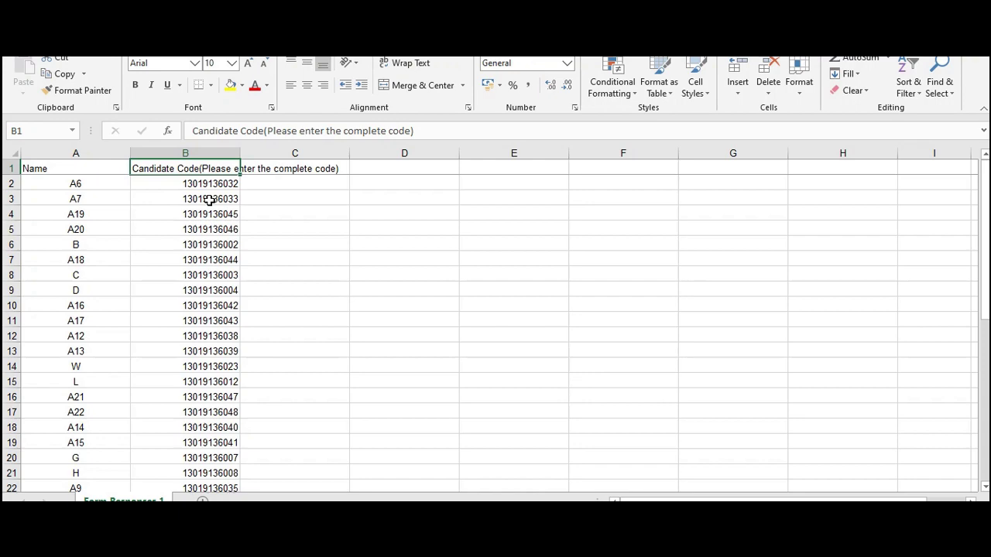
{"action": "scroll", "coordinate": [200, 350], "scroll_direction": "down", "scroll_amount": 4}
{"action": "scroll", "coordinate": [199, 354], "scroll_direction": "down", "scroll_amount": 3}
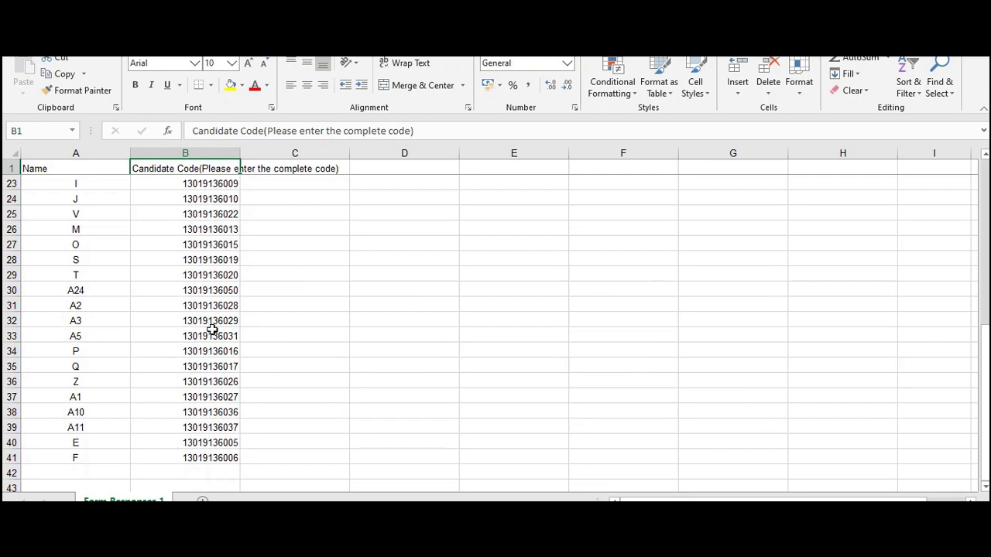
{"action": "scroll", "coordinate": [209, 328], "scroll_direction": "up", "scroll_amount": 2}
{"action": "scroll", "coordinate": [209, 328], "scroll_direction": "up", "scroll_amount": 5}
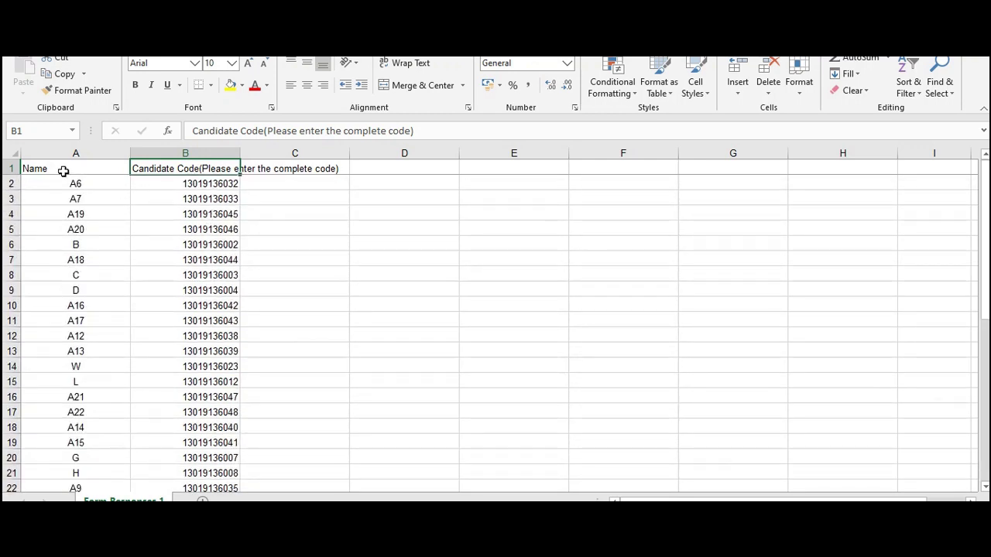
{"action": "left_click_drag", "start_coordinate": [63, 173], "coordinate": [226, 458]}
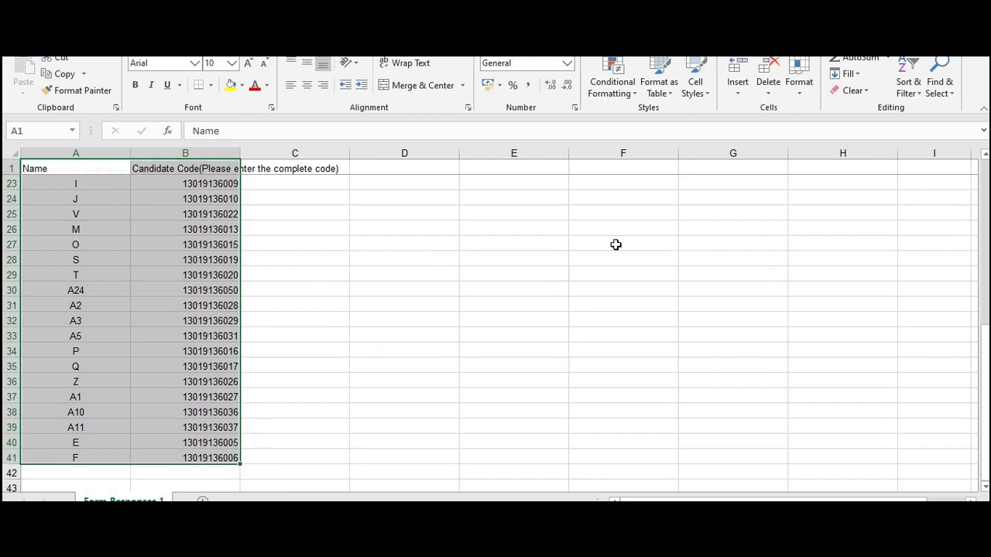
{"action": "left_click", "coordinate": [910, 84]}
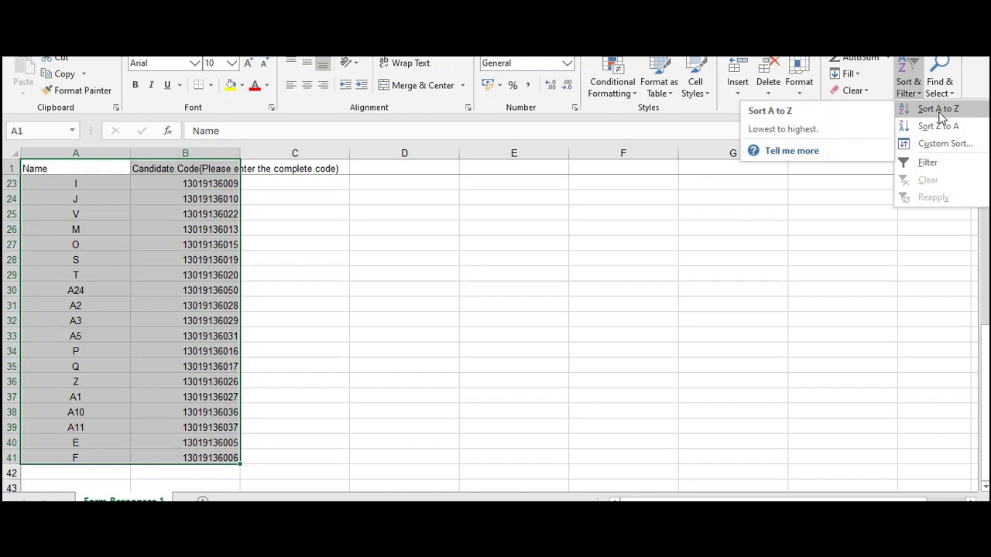
{"action": "left_click", "coordinate": [941, 143]}
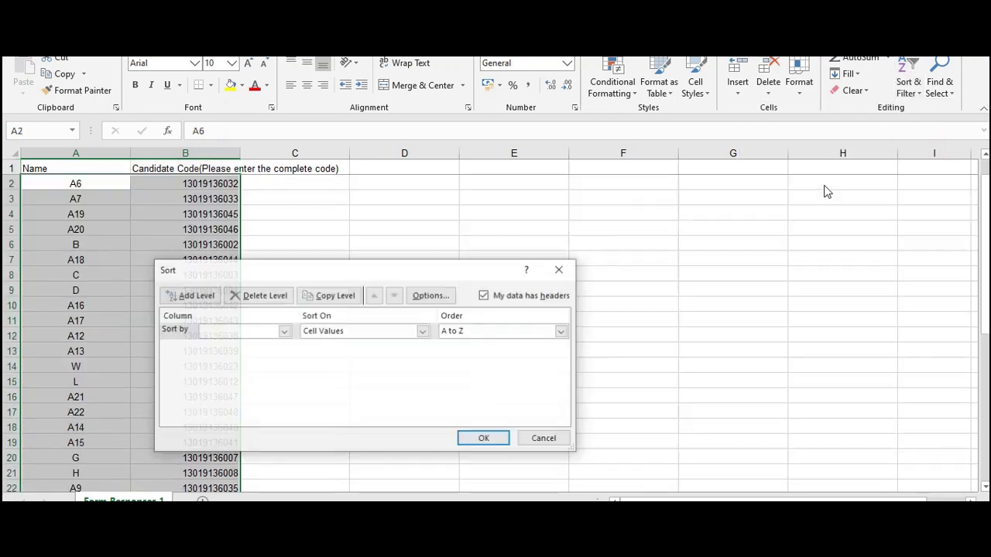
{"action": "left_click", "coordinate": [280, 332]}
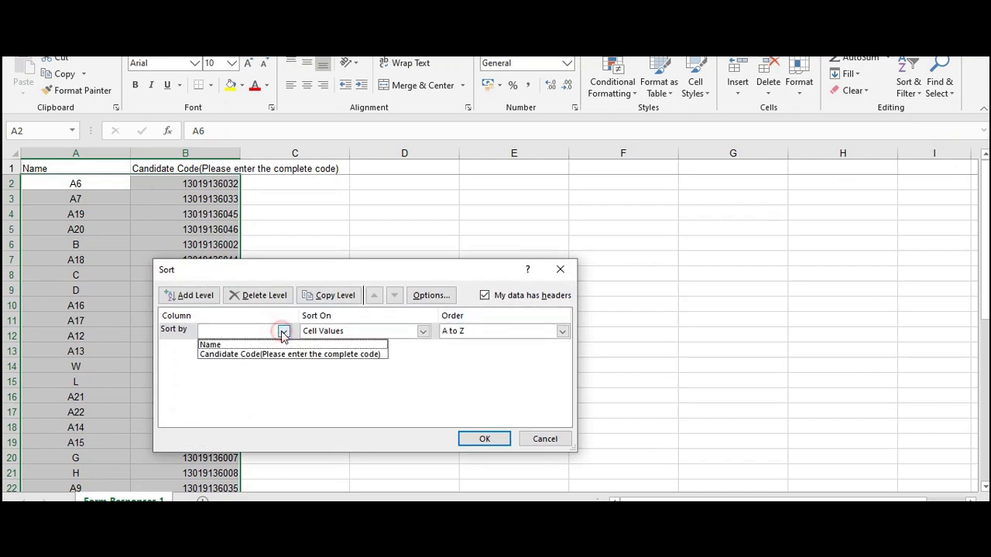
{"action": "left_click", "coordinate": [276, 354]}
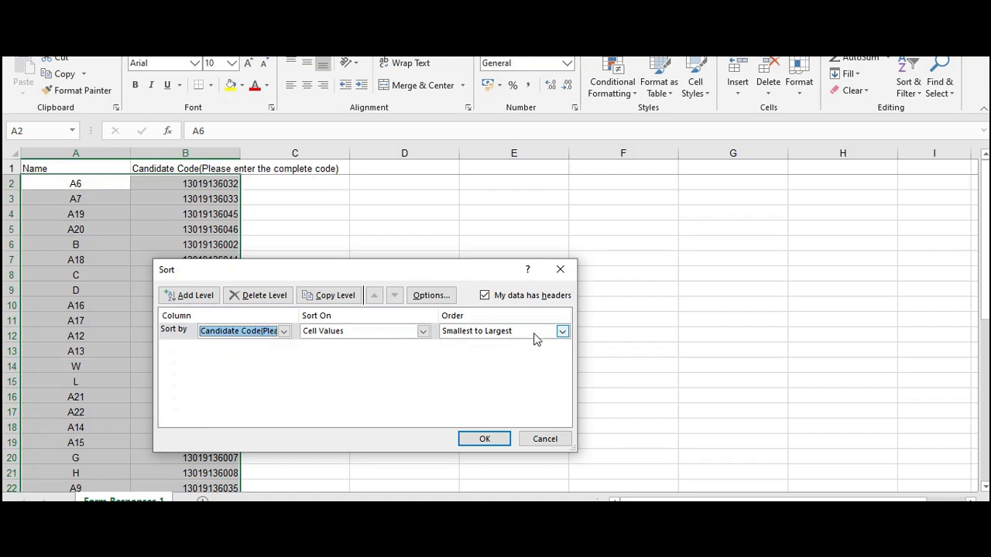
{"action": "left_click", "coordinate": [486, 438]}
Check the sorted candidate codes and close the Sample Attendance.xlsx workbook without saving the changes
{"action": "left_click", "coordinate": [214, 199]}
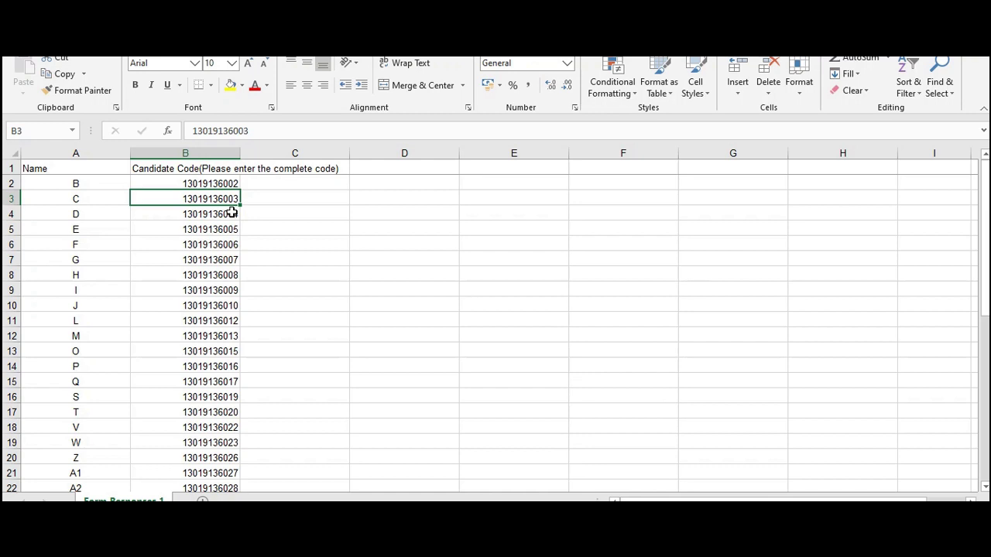
{"action": "scroll", "coordinate": [233, 209], "scroll_direction": "down", "scroll_amount": 2}
{"action": "scroll", "coordinate": [232, 206], "scroll_direction": "up", "scroll_amount": 2}
{"action": "left_click", "coordinate": [197, 184]}
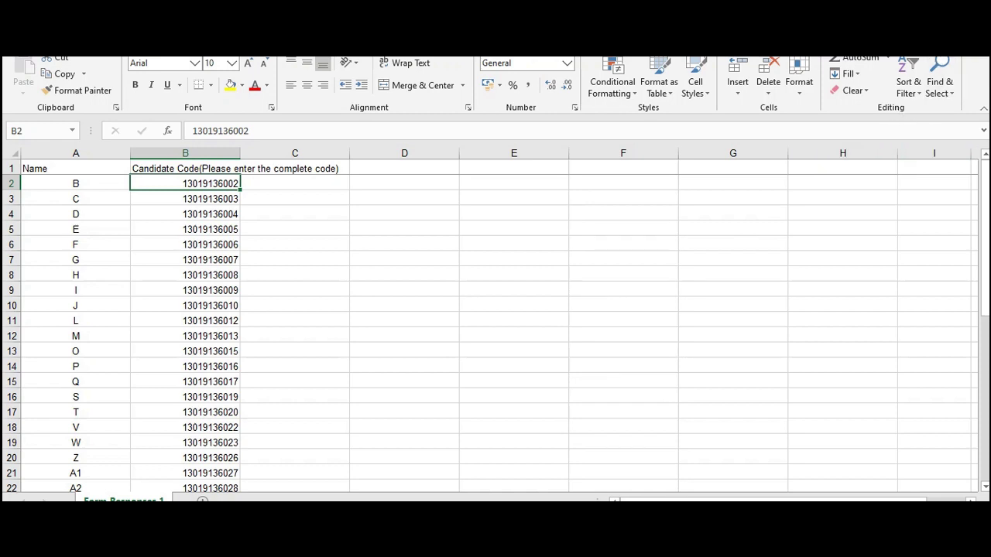
{"action": "key", "text": "alt+F4"}
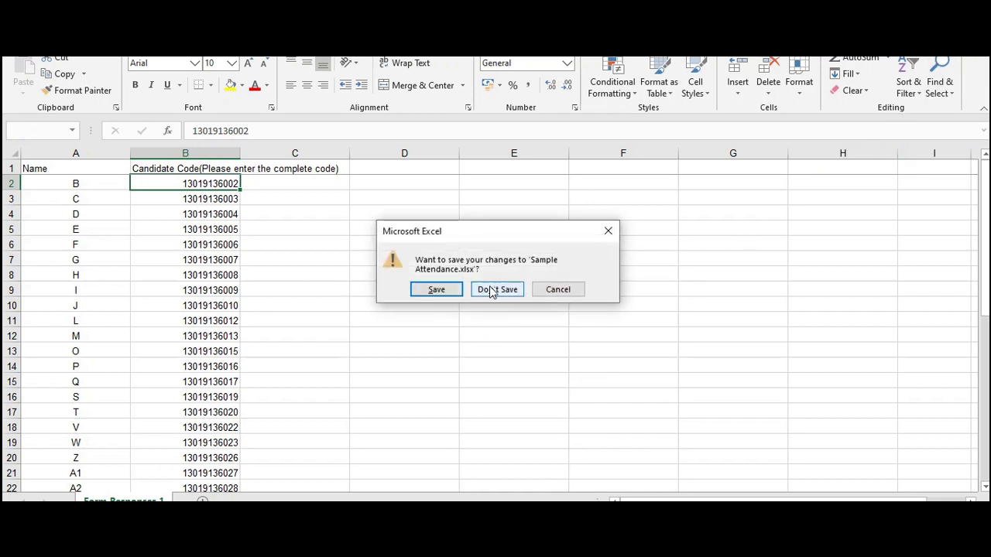
{"action": "left_click", "coordinate": [491, 288]}
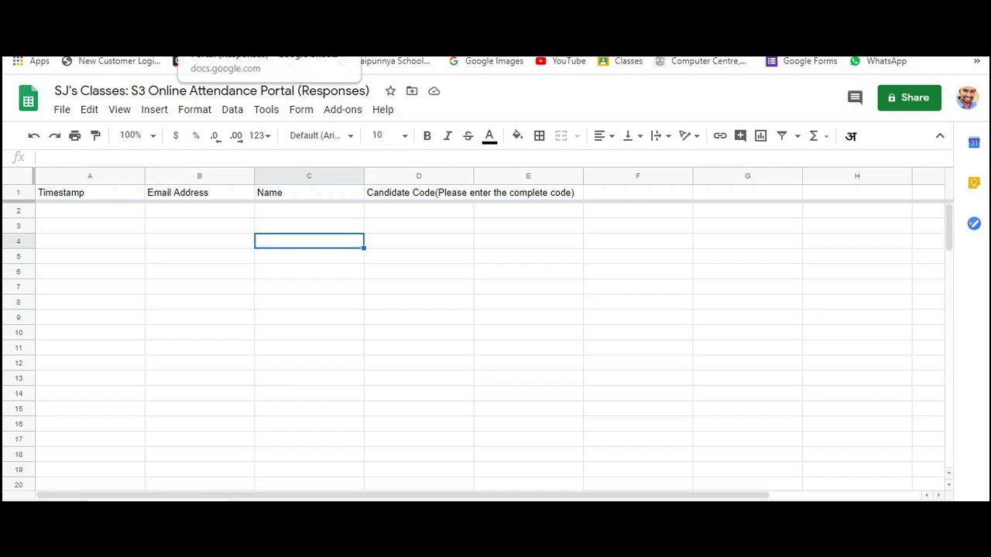
Switch to the S3 Online Attendance Portal form in Google Forms and delete all of its responses
{"action": "left_click", "coordinate": [340, 46]}
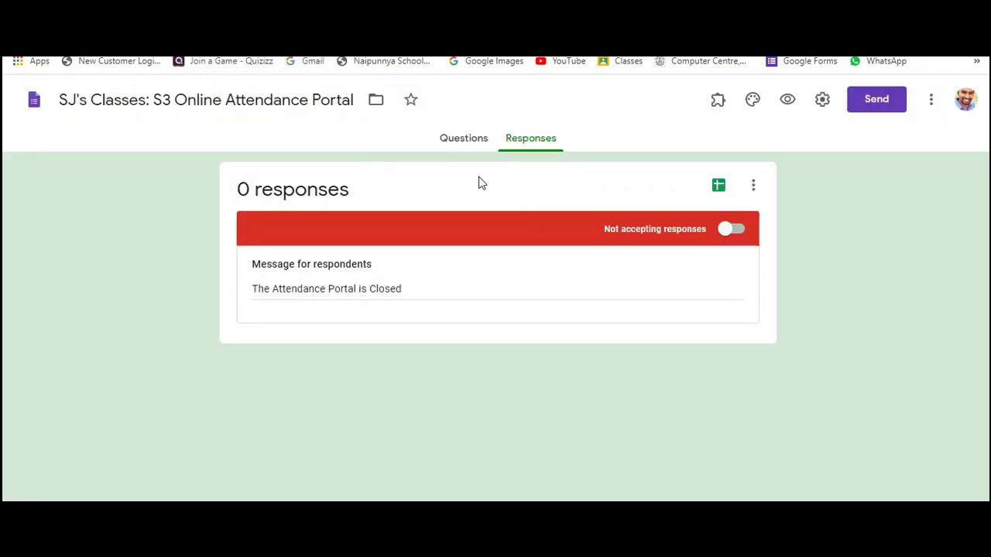
{"action": "left_click", "coordinate": [469, 146]}
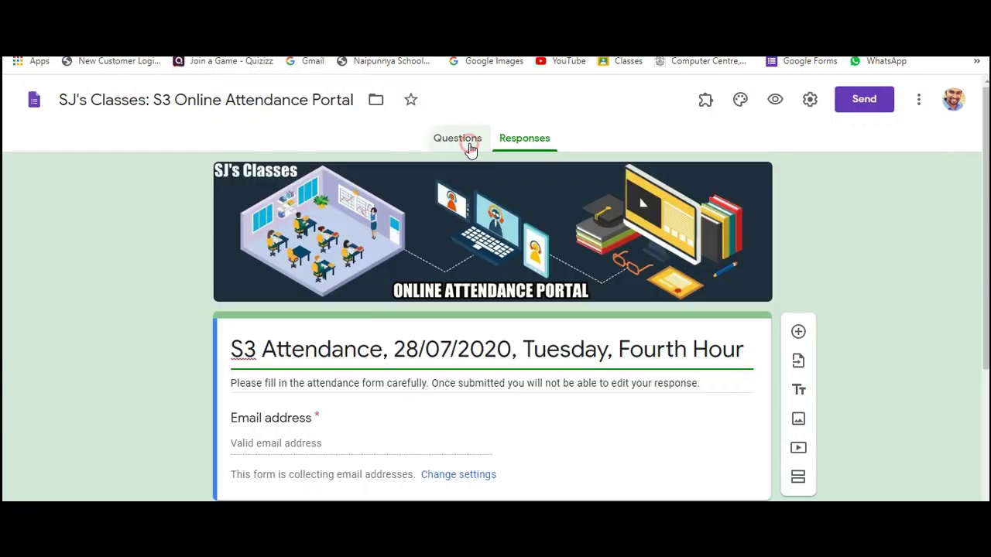
{"action": "left_click", "coordinate": [533, 147]}
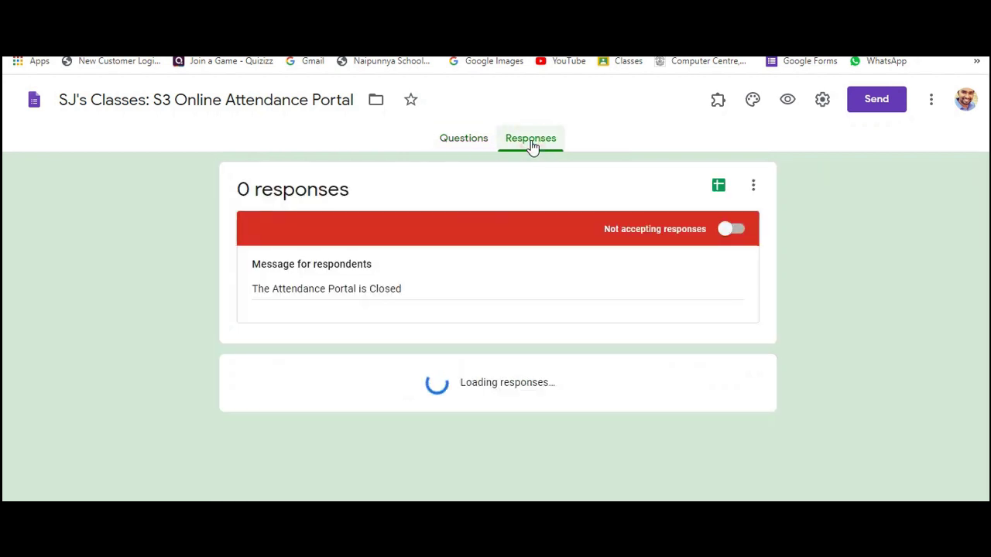
{"action": "left_click", "coordinate": [754, 191]}
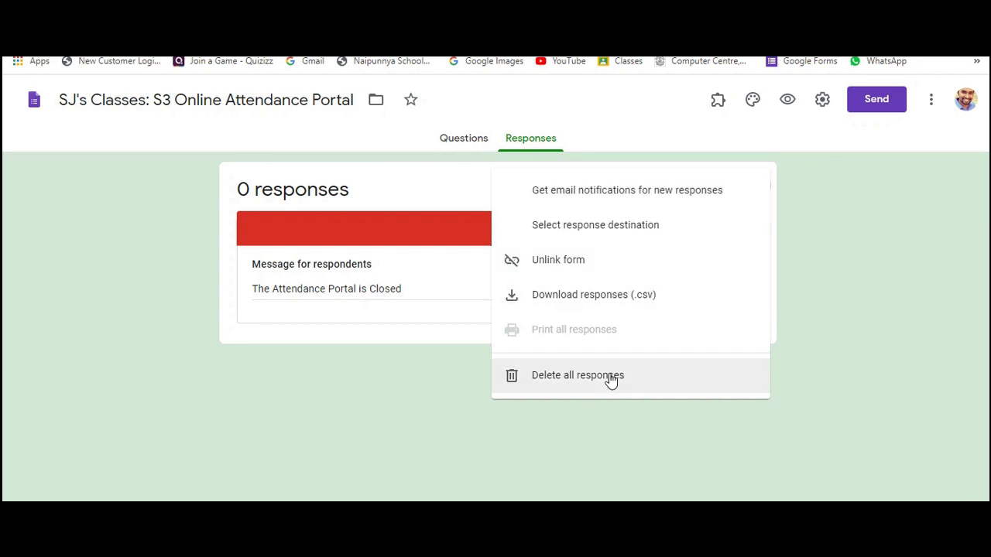
{"action": "left_click", "coordinate": [610, 380]}
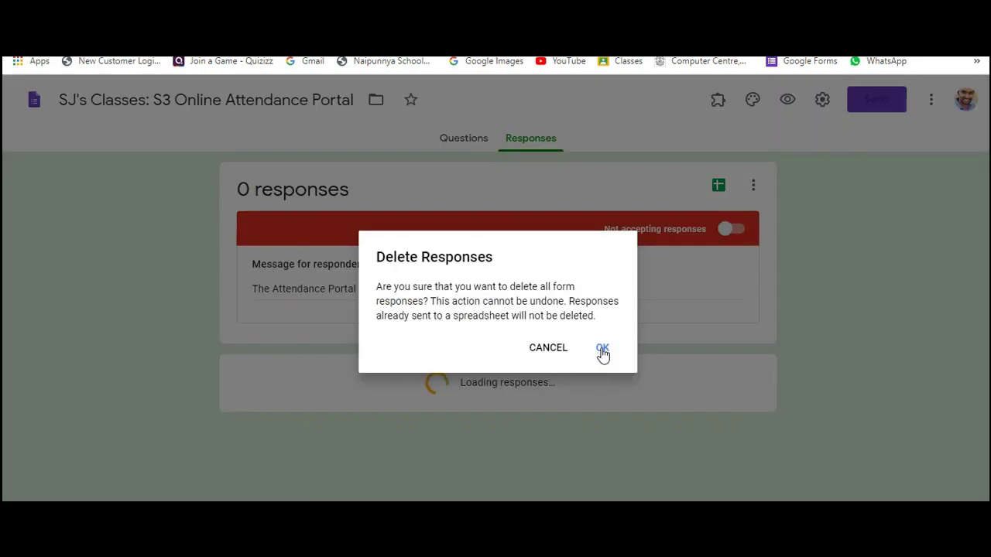
{"action": "left_click", "coordinate": [602, 349]}
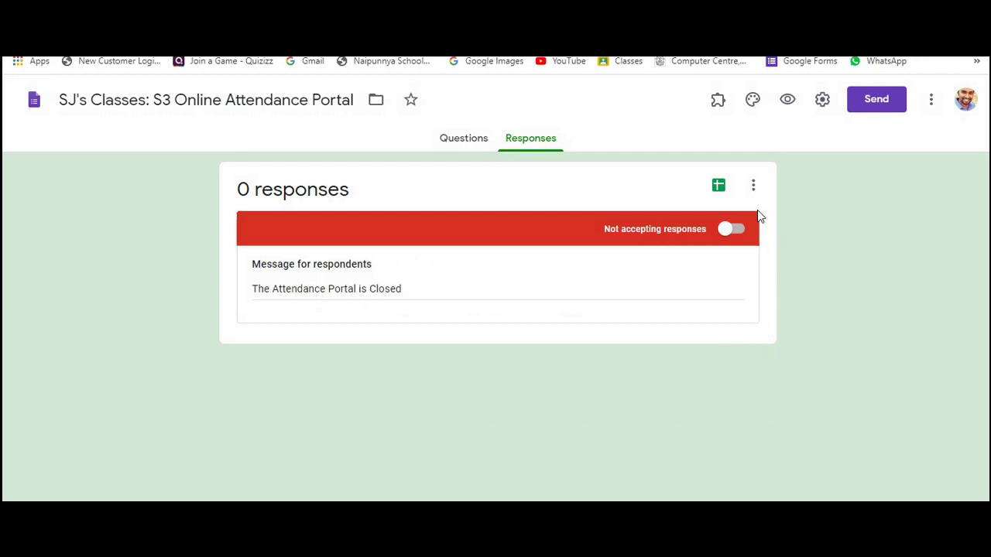
Unlink the form from its response spreadsheet and review the response options without choosing another one
{"action": "left_click", "coordinate": [751, 188]}
{"action": "left_click", "coordinate": [579, 261]}
{"action": "left_click", "coordinate": [602, 286]}
{"action": "left_click", "coordinate": [753, 185]}
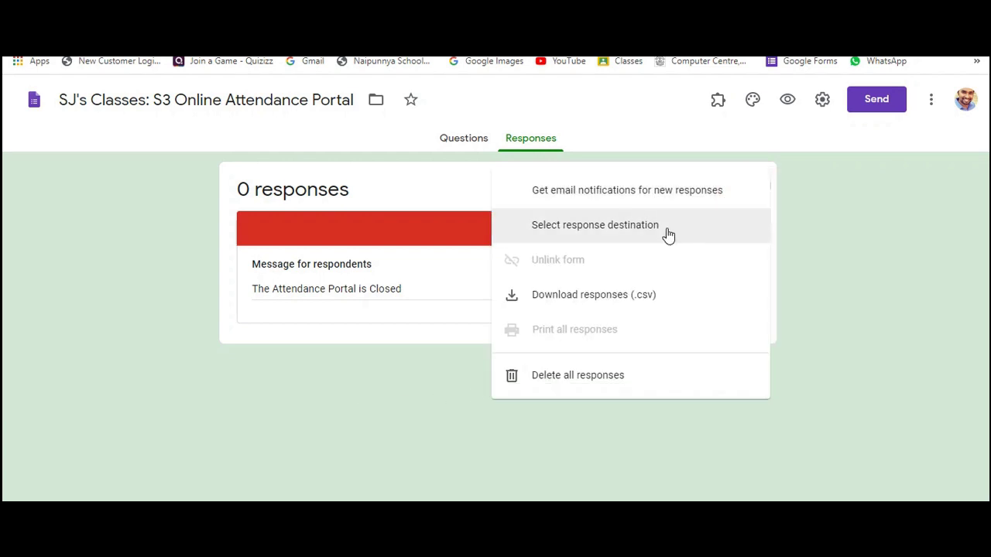
{"action": "left_click", "coordinate": [886, 207]}
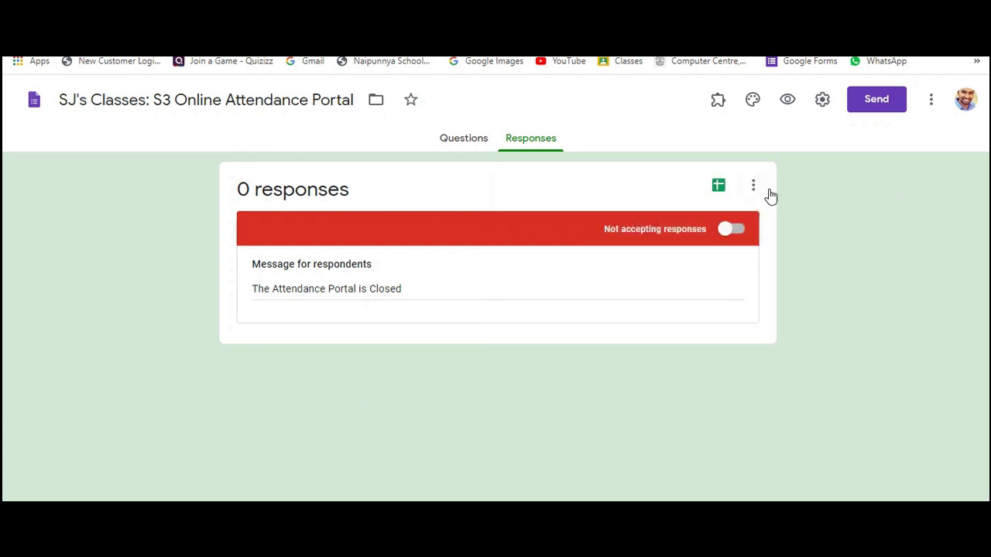
{"action": "left_click", "coordinate": [758, 192]}
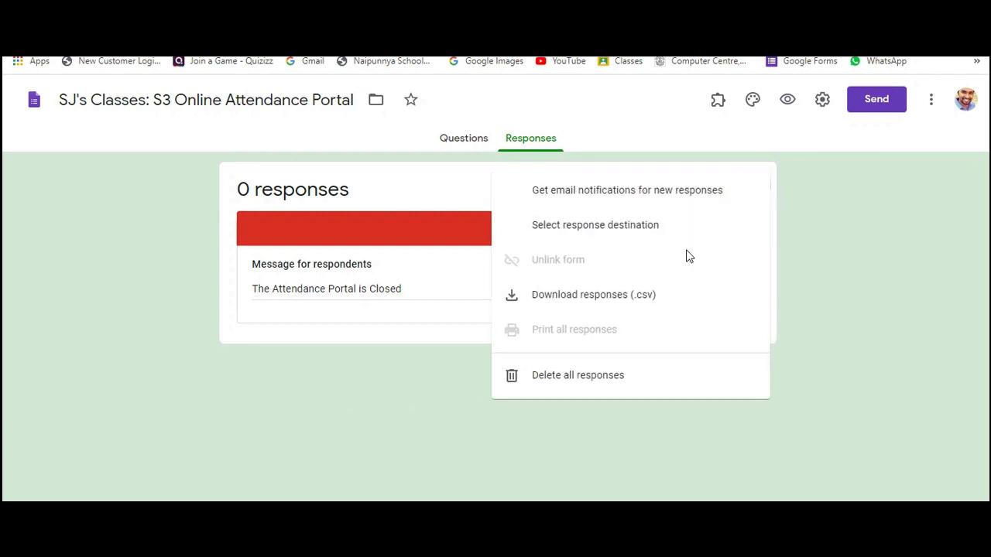
{"action": "left_click", "coordinate": [833, 235]}
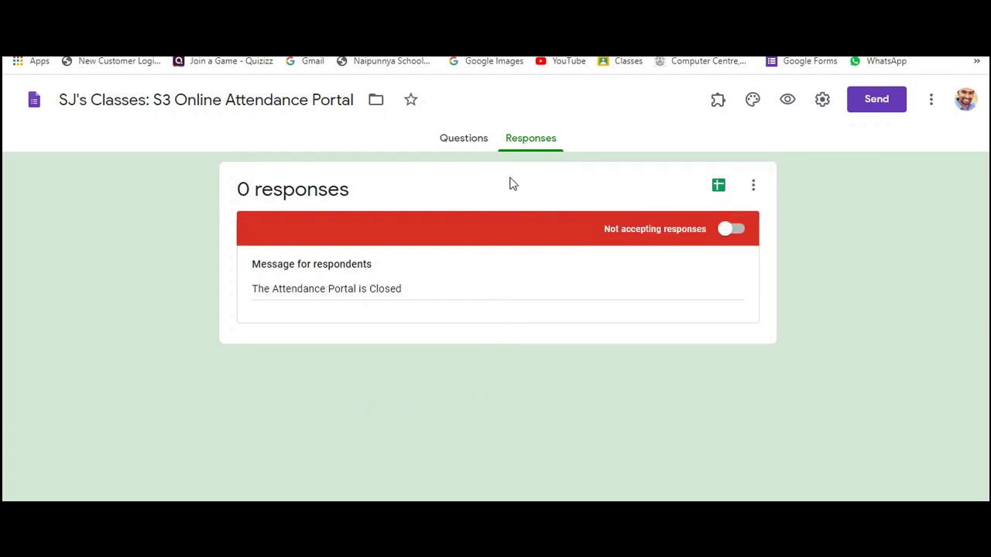
Change the date in the form's title to 29/07/2020, leaving the weekday and hour as they are
{"action": "left_click", "coordinate": [469, 140]}
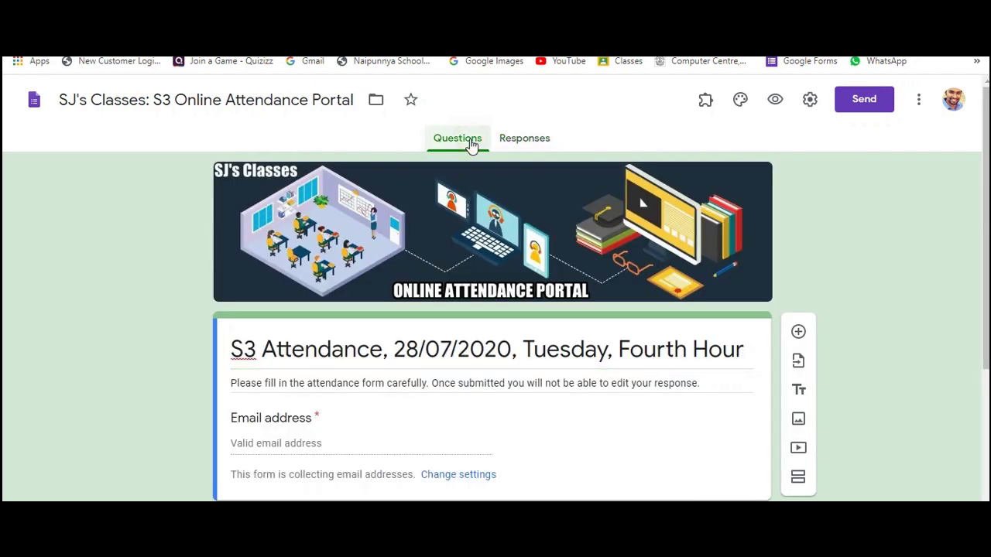
{"action": "triple_click", "coordinate": [419, 352]}
{"action": "left_click", "coordinate": [419, 352]}
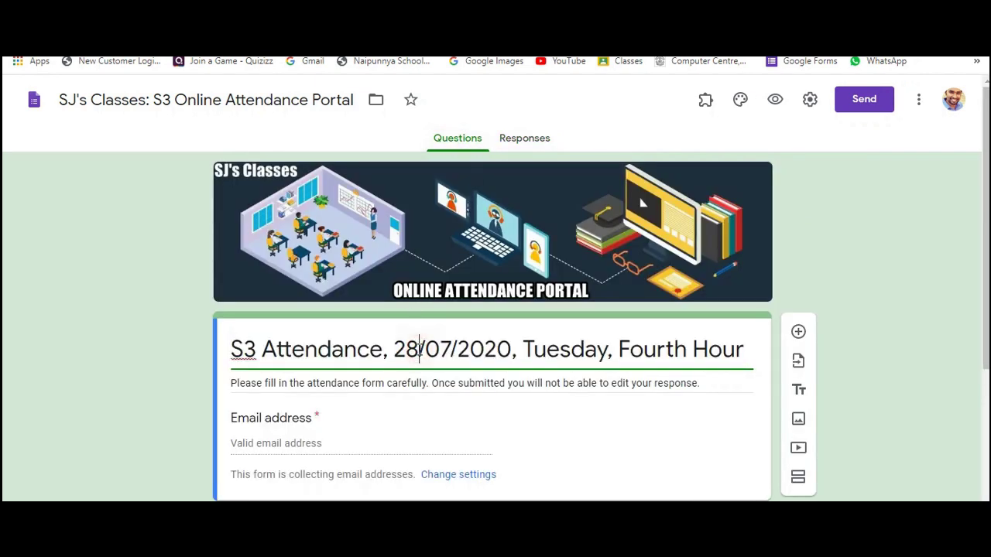
{"action": "key", "text": "BackSpace"}
{"action": "type", "text": "9"}
{"action": "left_click", "coordinate": [555, 347]}
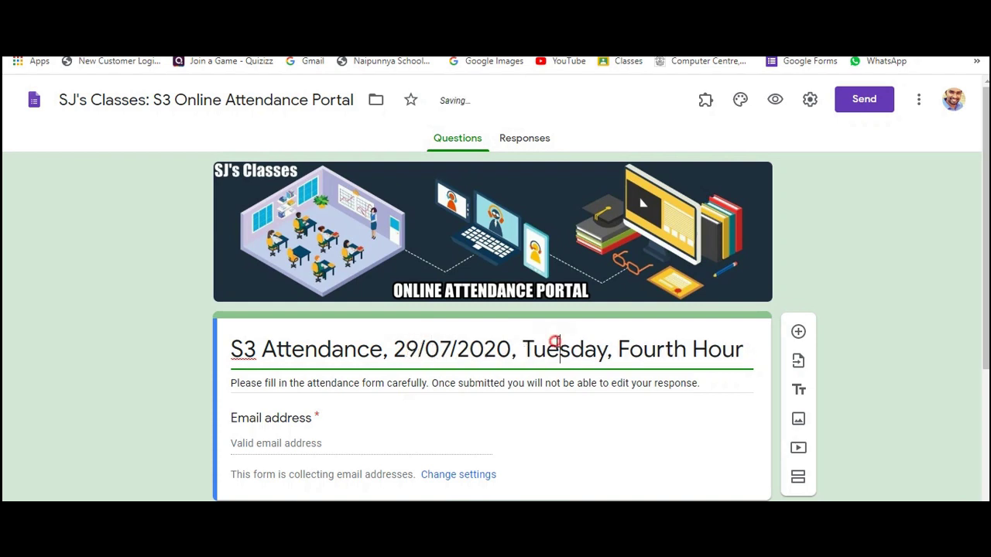
{"action": "left_click", "coordinate": [675, 352]}
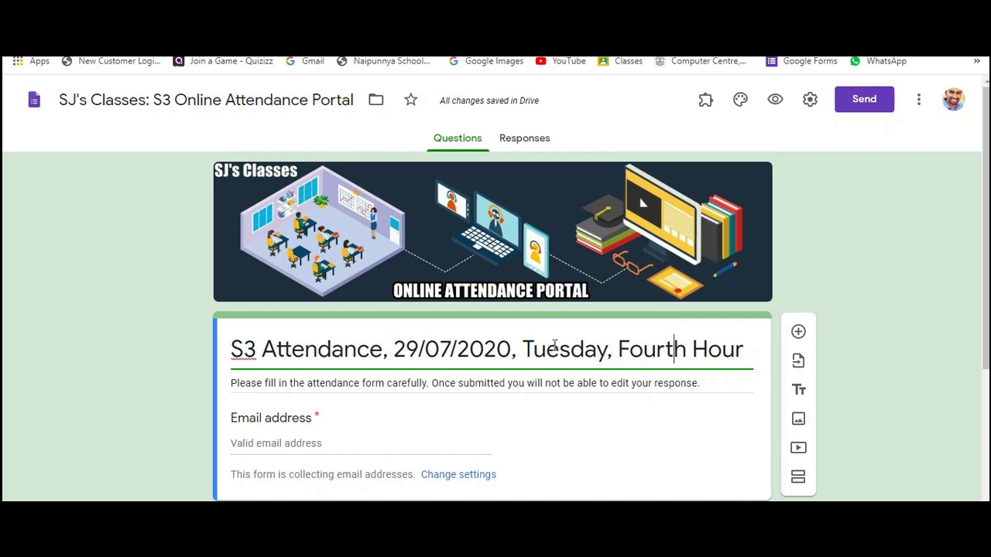
Create a new spreadsheet as the form's response destination and set the form to accept responses again
{"action": "left_click", "coordinate": [542, 139]}
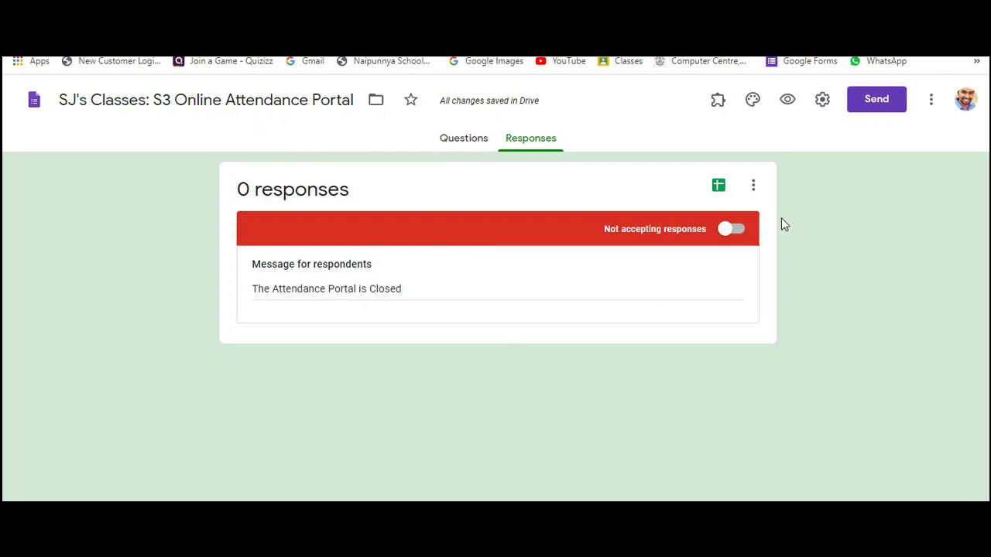
{"action": "left_click", "coordinate": [755, 188]}
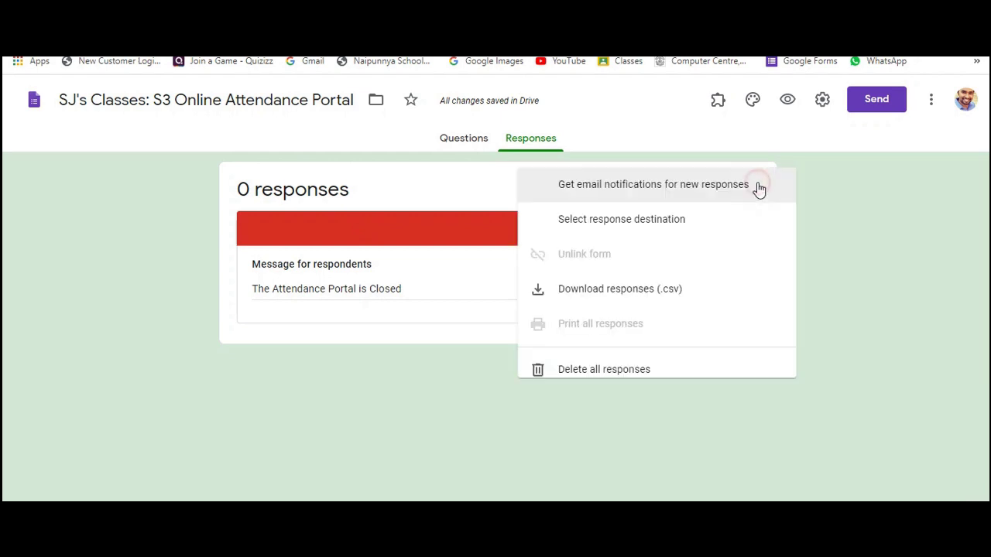
{"action": "left_click", "coordinate": [660, 228]}
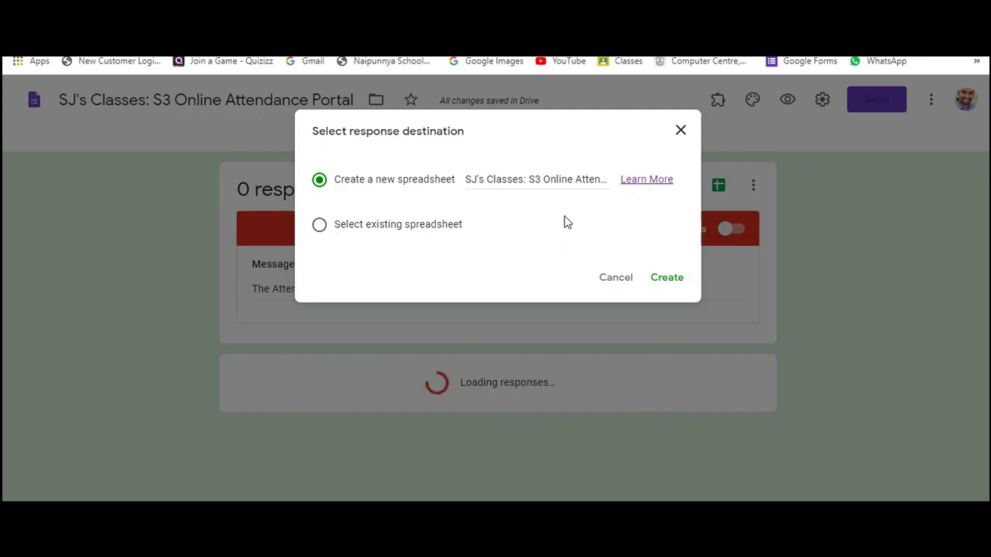
{"action": "left_click", "coordinate": [668, 280]}
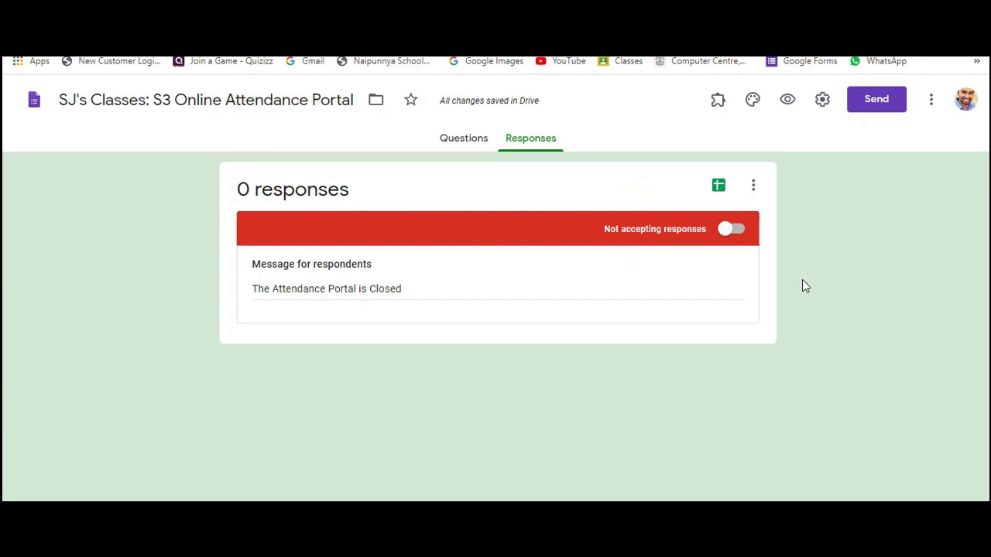
{"action": "left_click", "coordinate": [736, 230]}
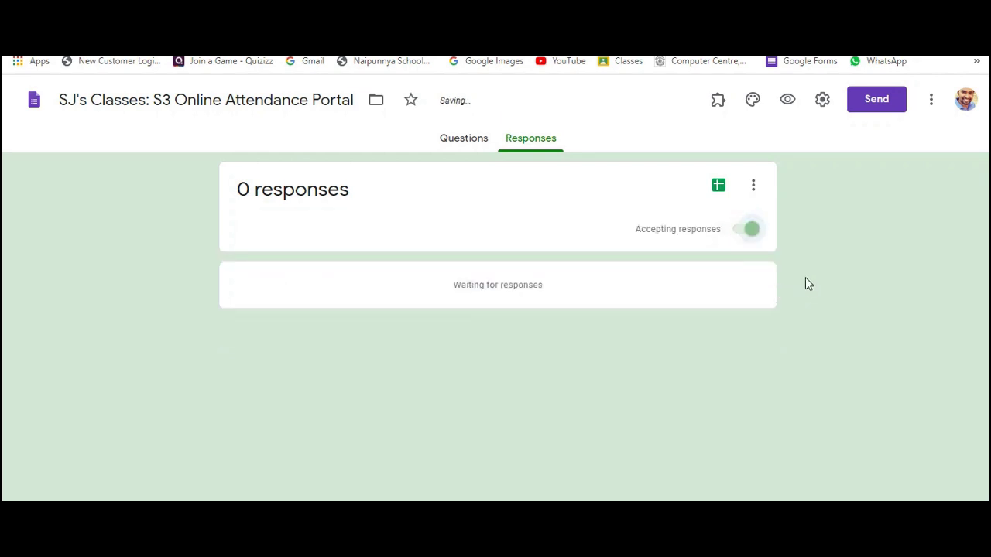
View the form's shareable link in the sending options and close them without copying or sending it
{"action": "left_click", "coordinate": [867, 103]}
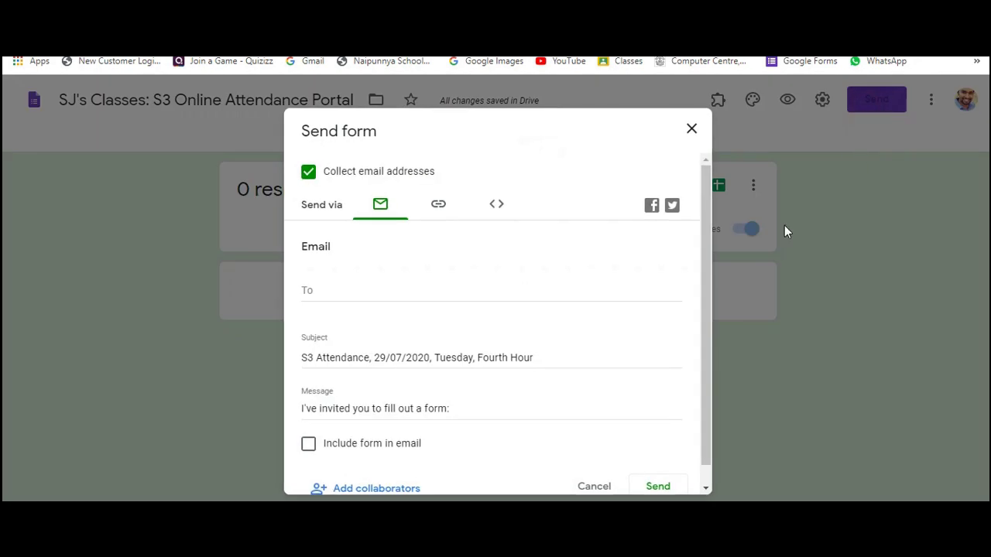
{"action": "left_click", "coordinate": [437, 207]}
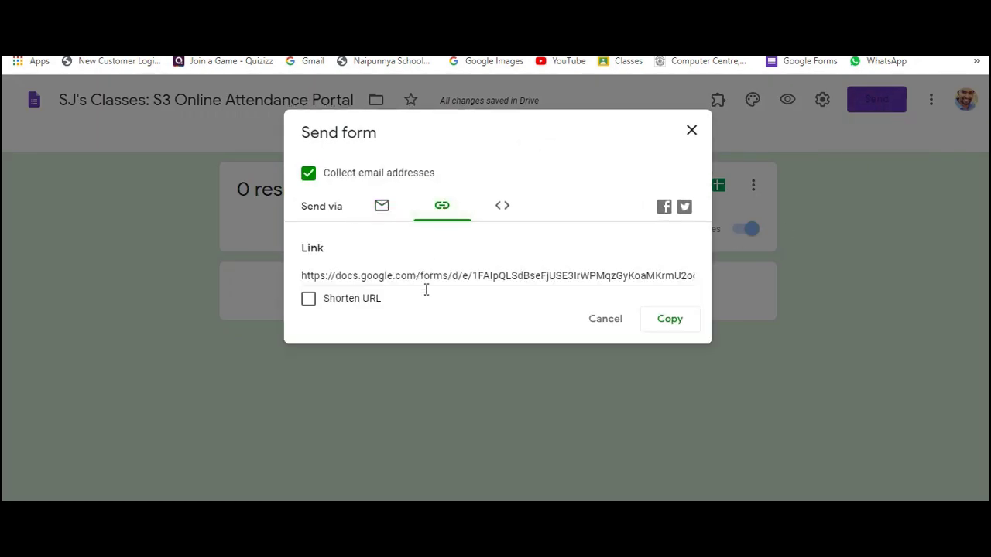
{"action": "left_click", "coordinate": [691, 133]}
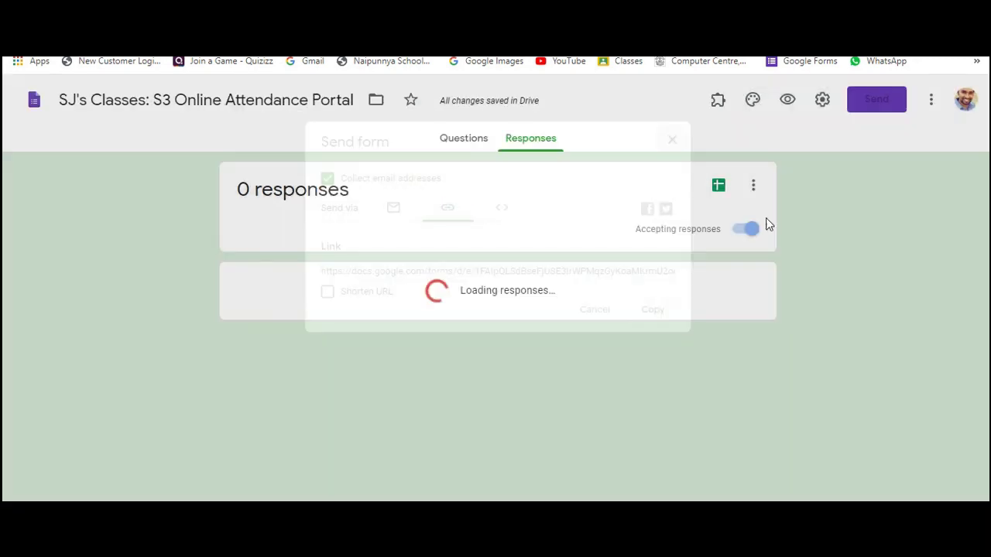